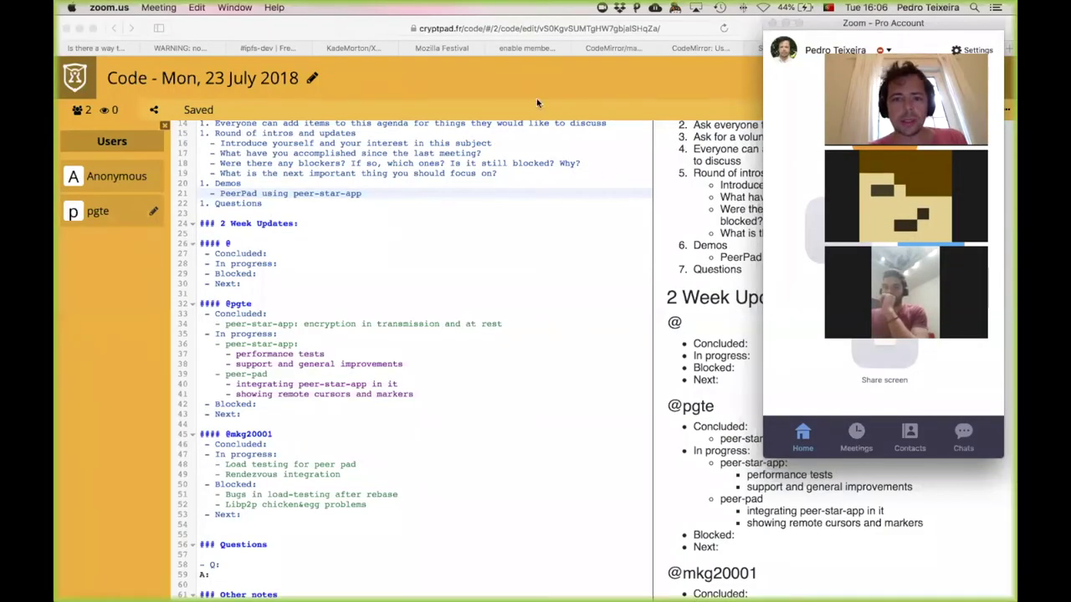
Bring the CryptPad meeting notes back over Zoom and scroll up to the title and attendees.
left_click(454, 240)
scroll(453, 240, "up", 5)
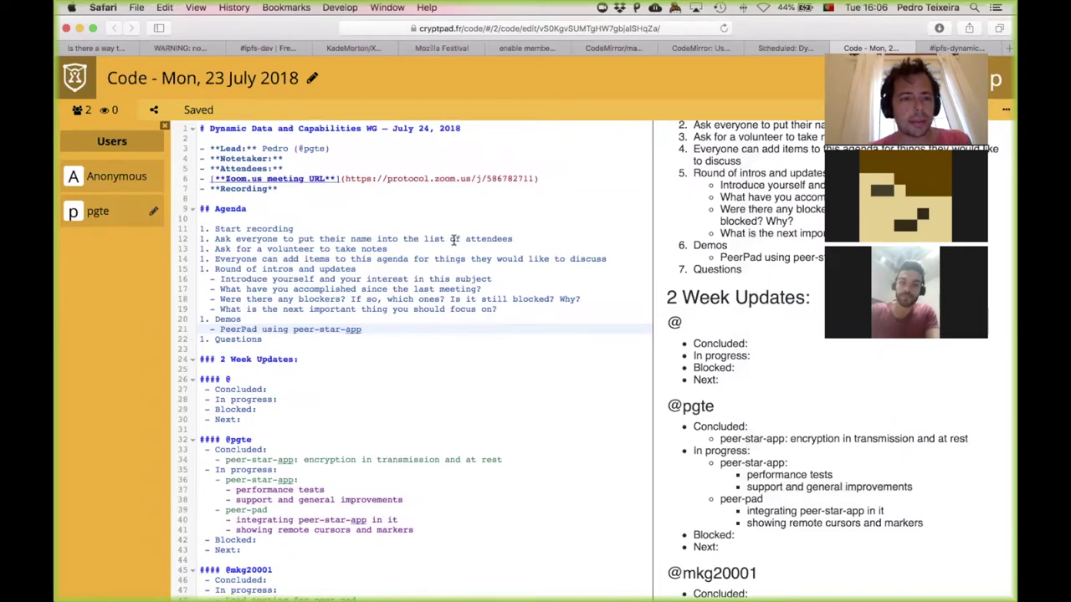
Open up empty lines beneath the Attendees entry in the notes.
left_click(353, 168)
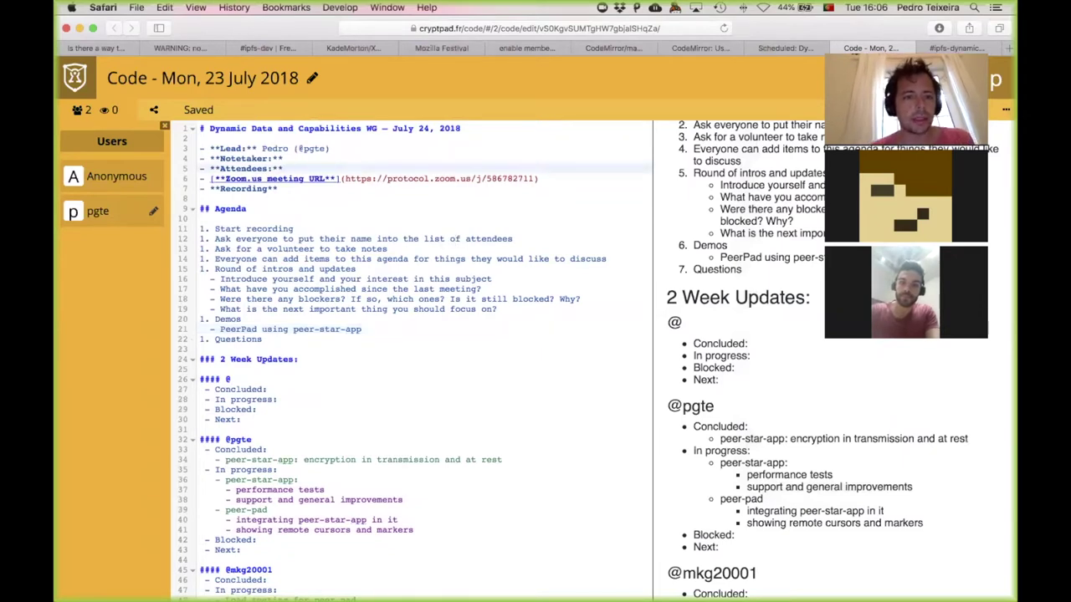
key("Return")
key("Return")
key("Up")
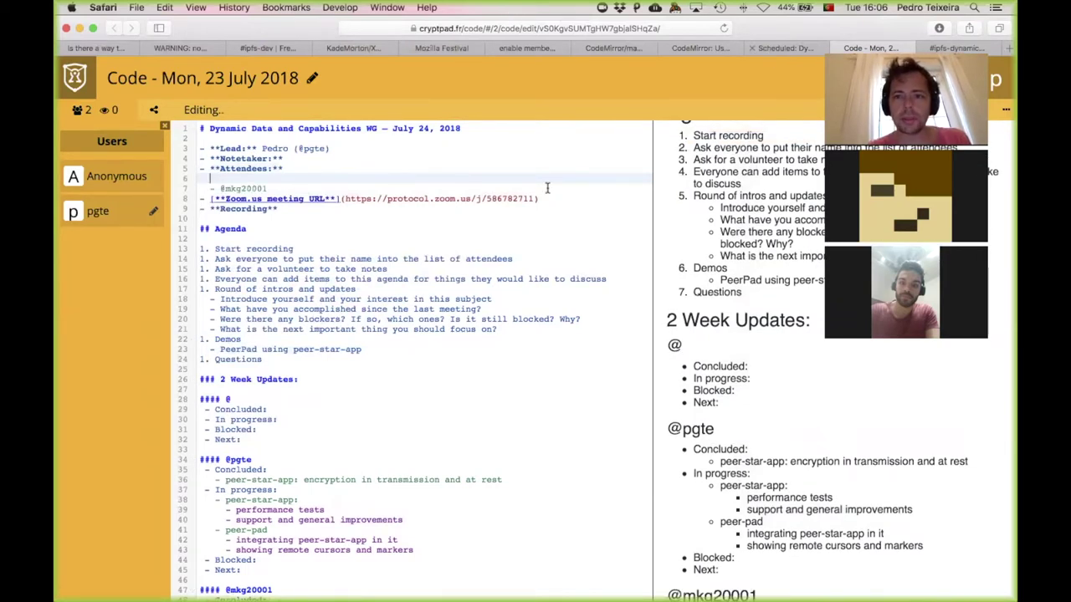
Move the notes window aside and back, selecting the page address, then switch to Zoom.
left_click_drag(239, 31, 280, 243)
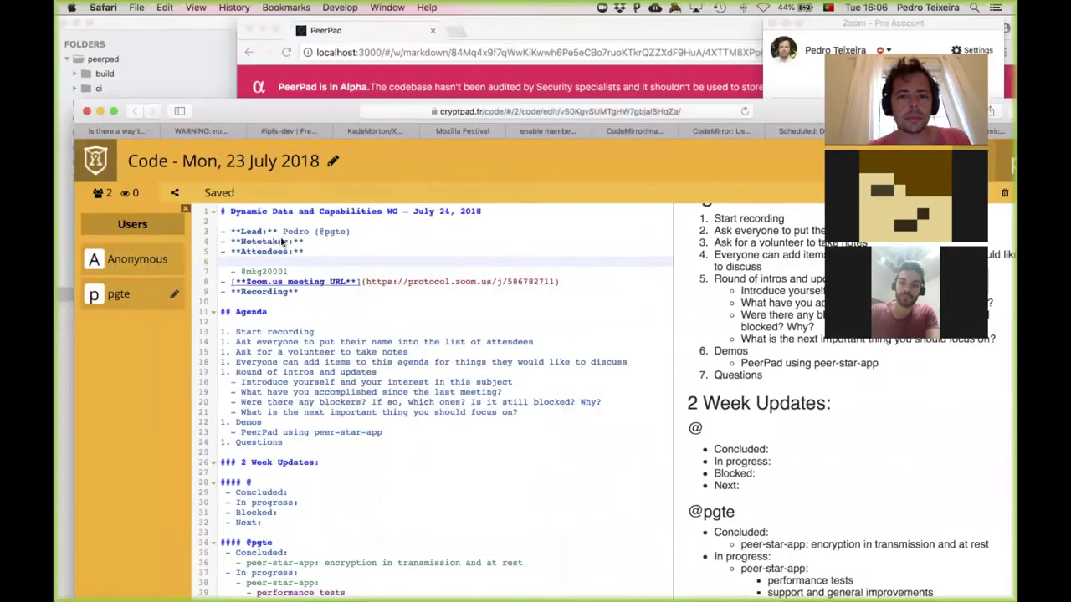
left_click(520, 239)
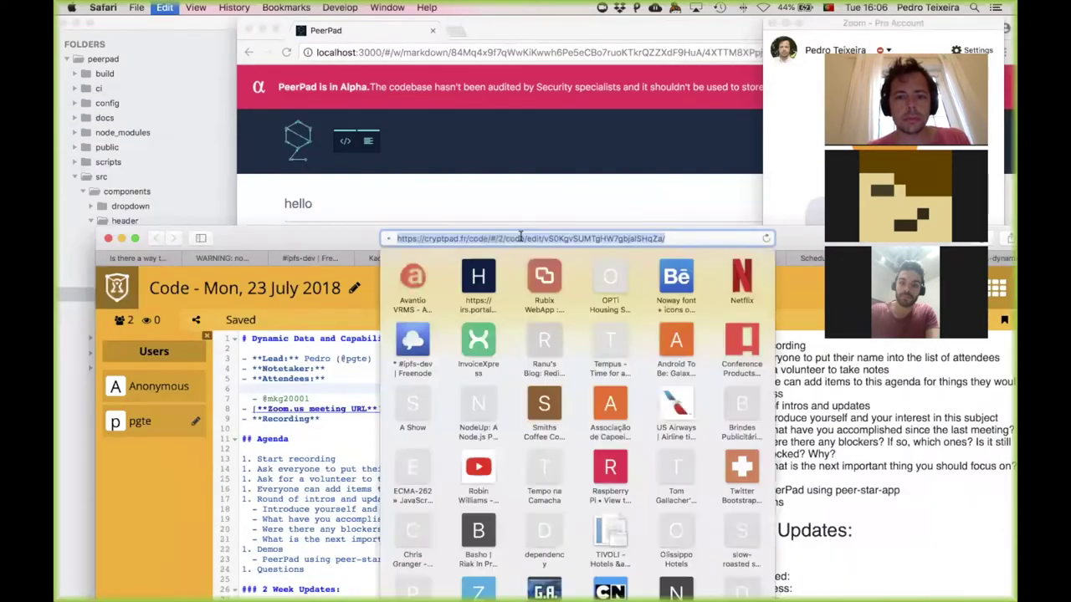
left_click_drag(330, 241, 288, 30)
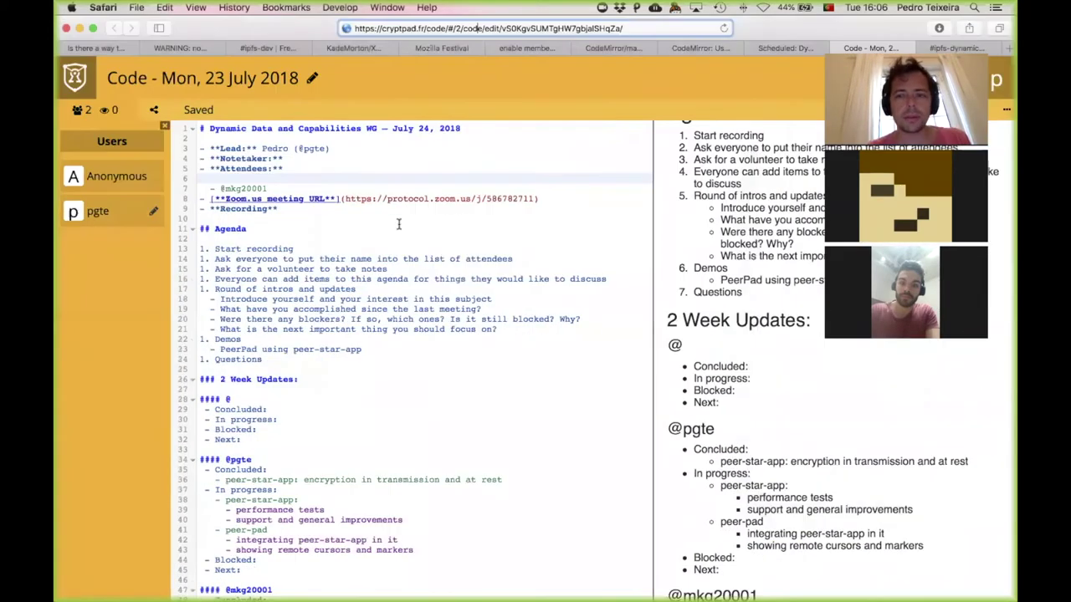
key("super+Tab")
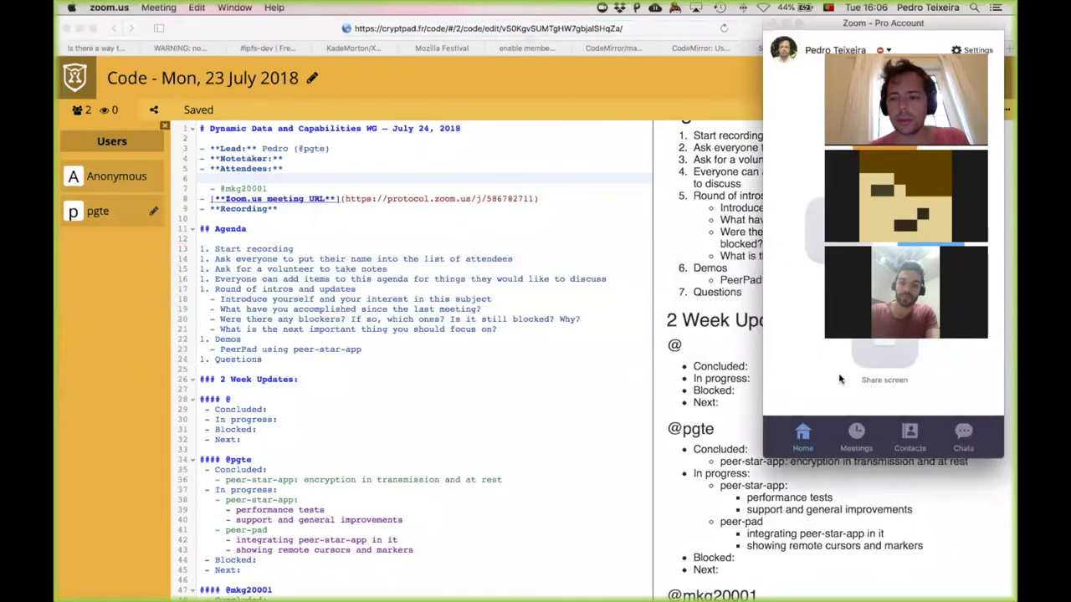
left_click(961, 435)
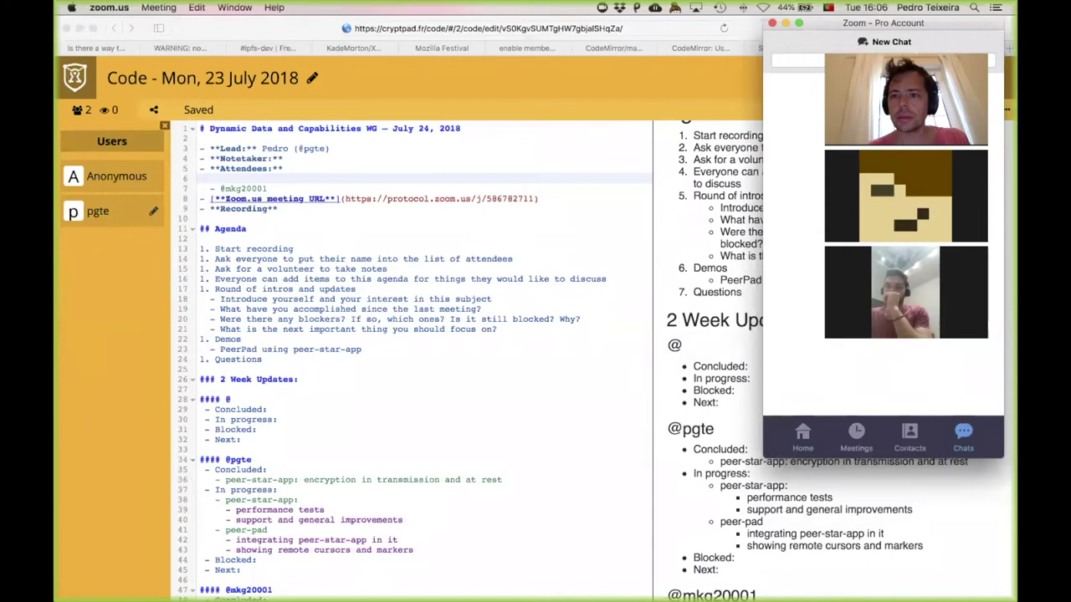
left_click_drag(924, 42, 947, 226)
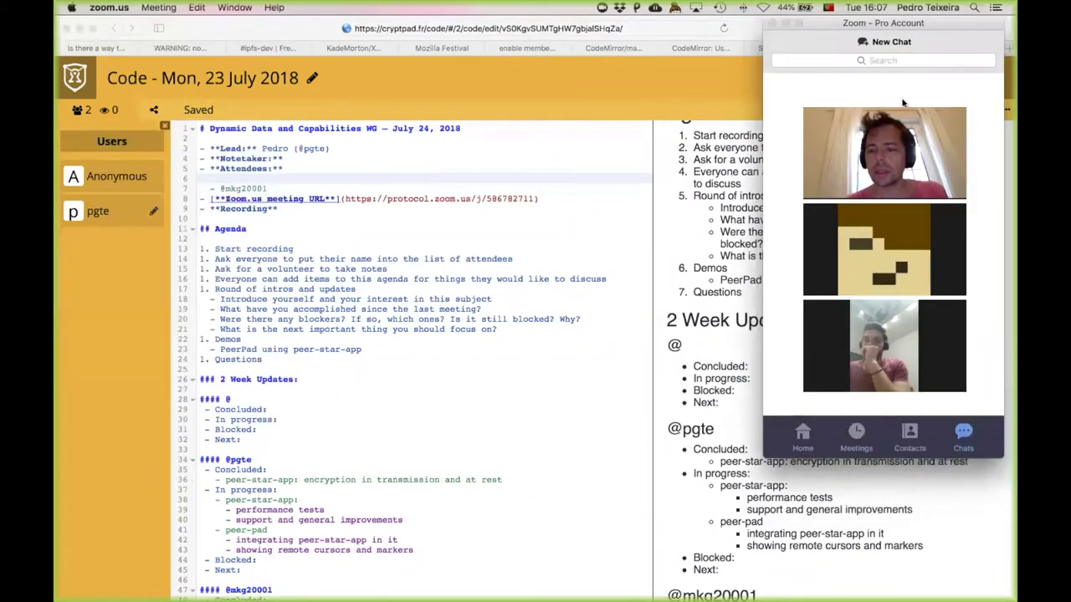
left_click(801, 439)
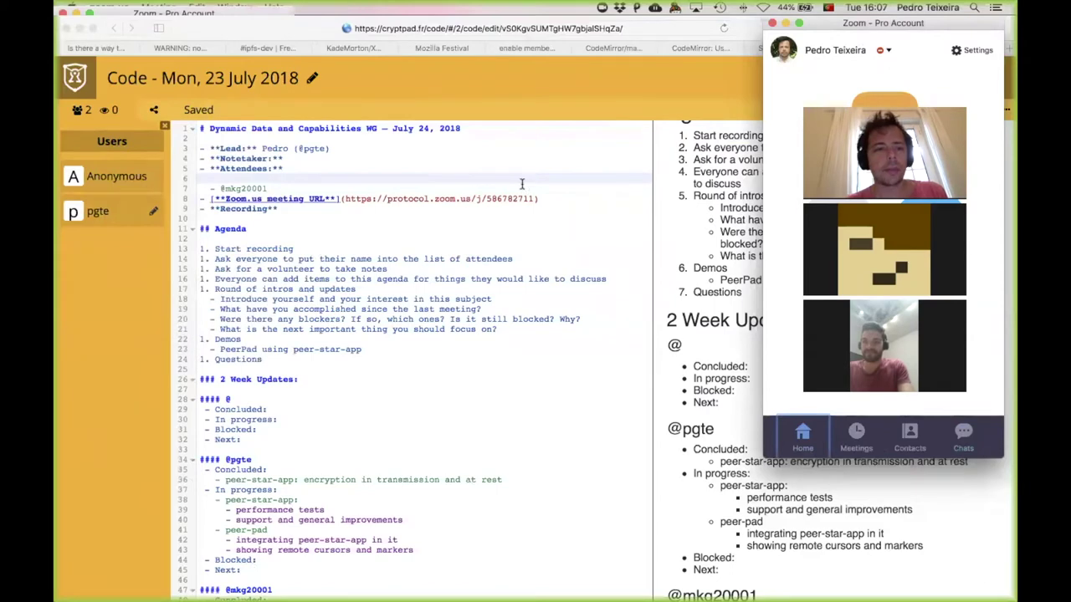
left_click(484, 180)
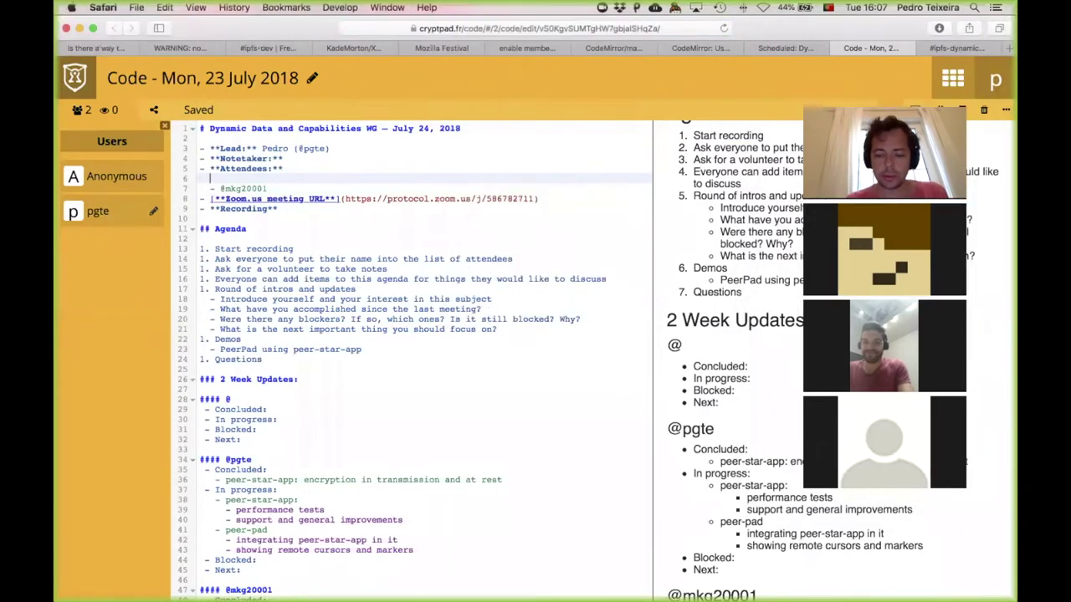
type("- ")
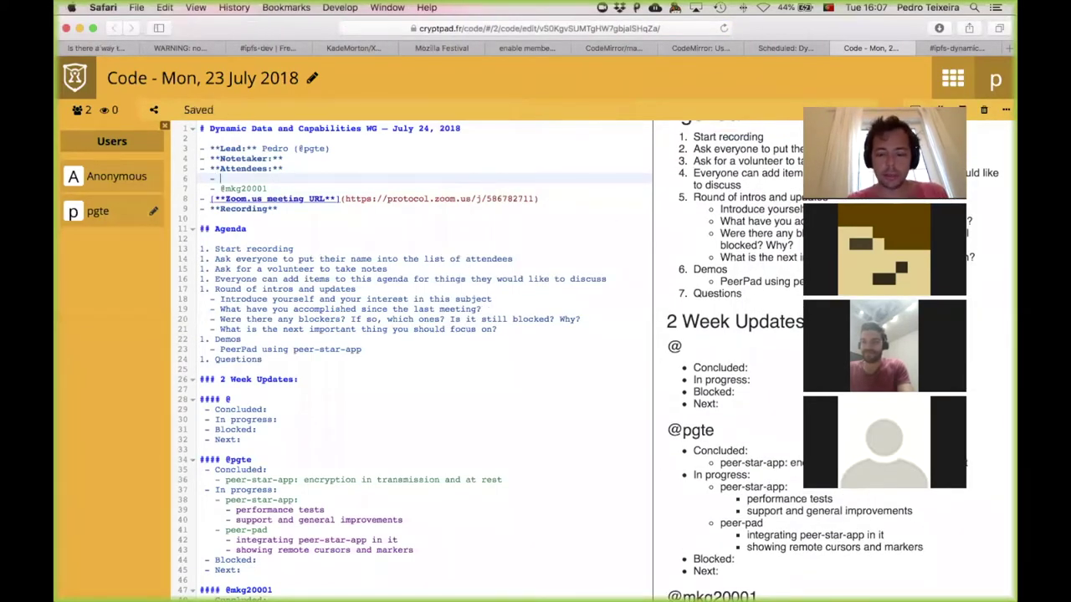
type("@pgte")
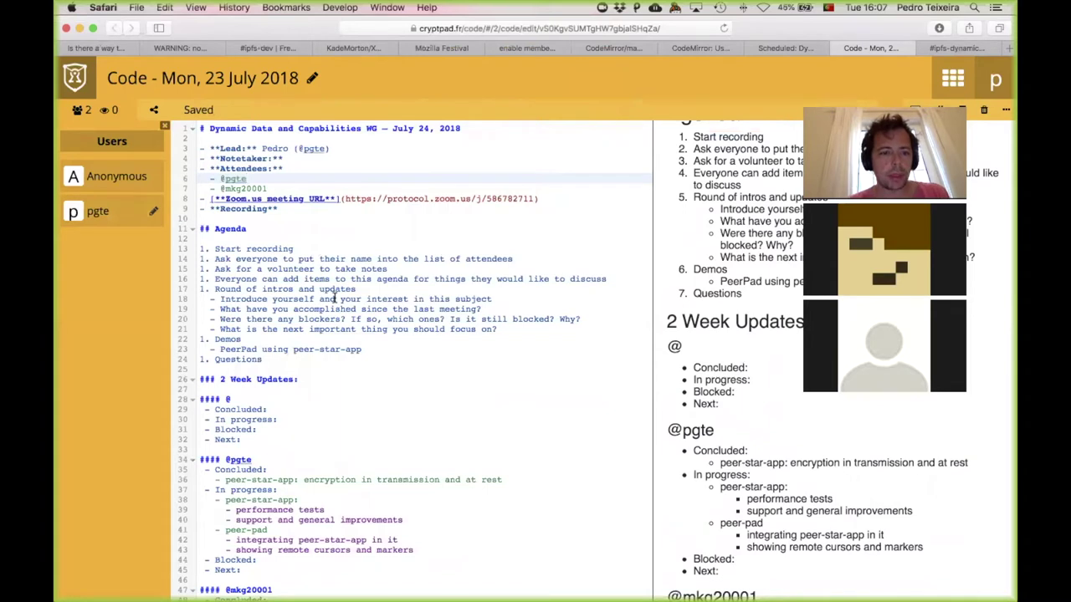
scroll(335, 297, "down", 1)
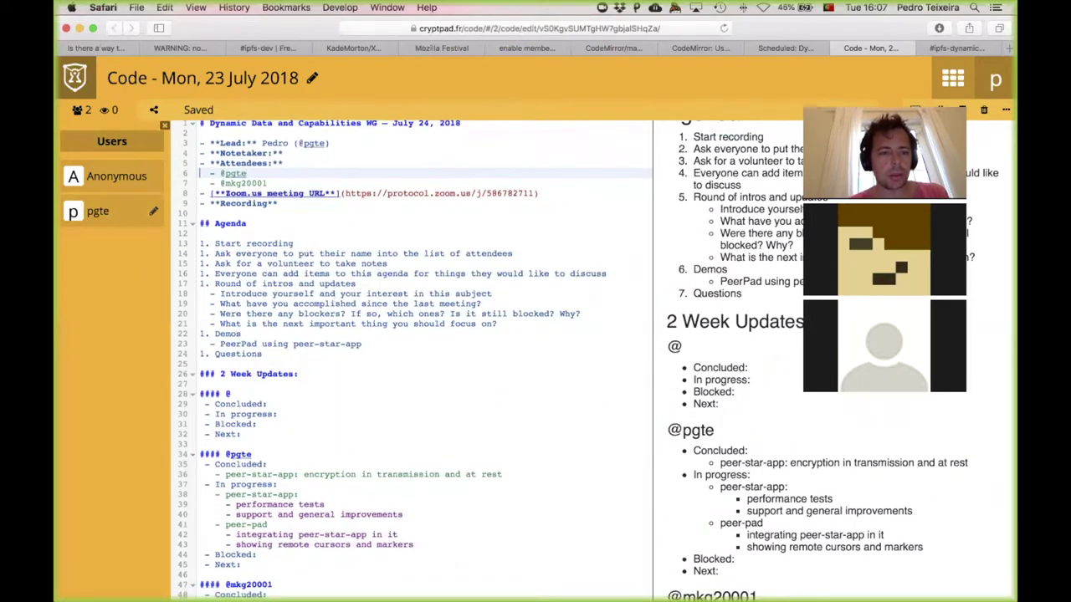
key("super+x")
key("Down")
key("super+v")
key("Up")
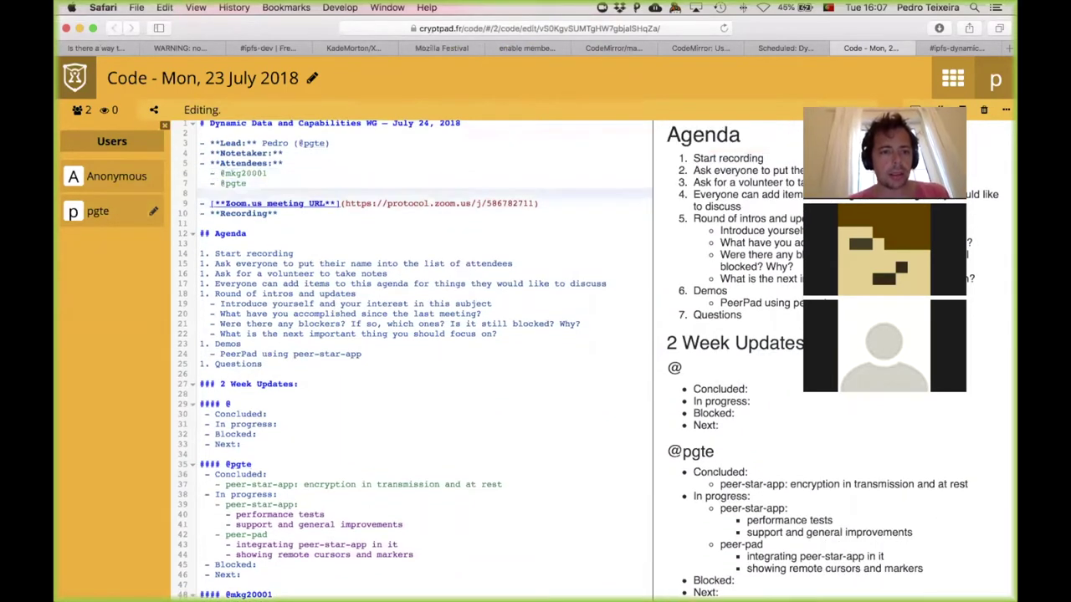
key("End")
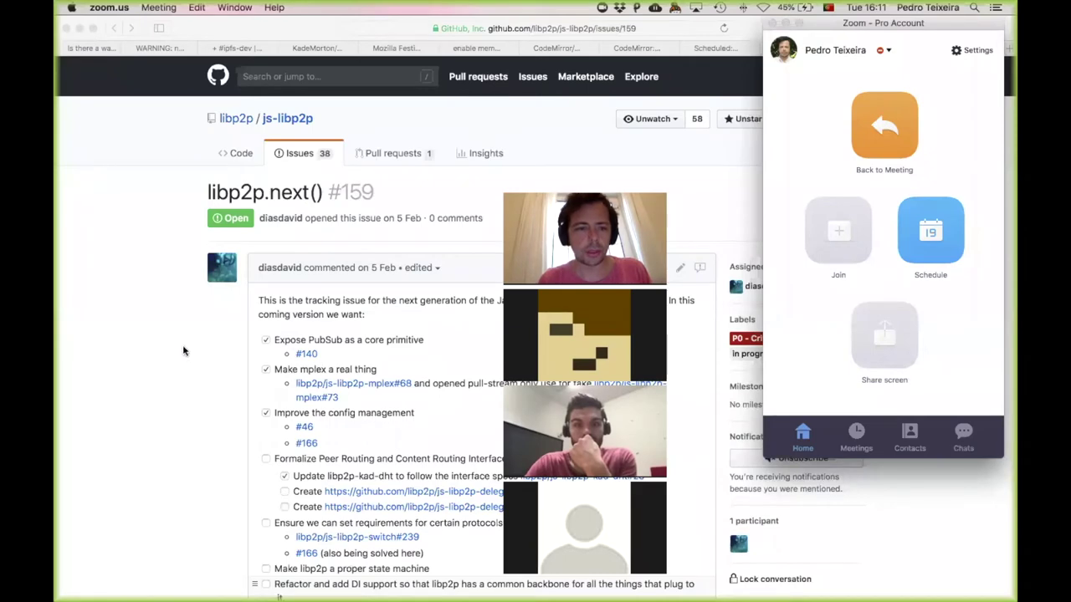
Bring the libp2p.next() #159 issue in front of Zoom and scroll through its roadmap checklist.
left_click(154, 359)
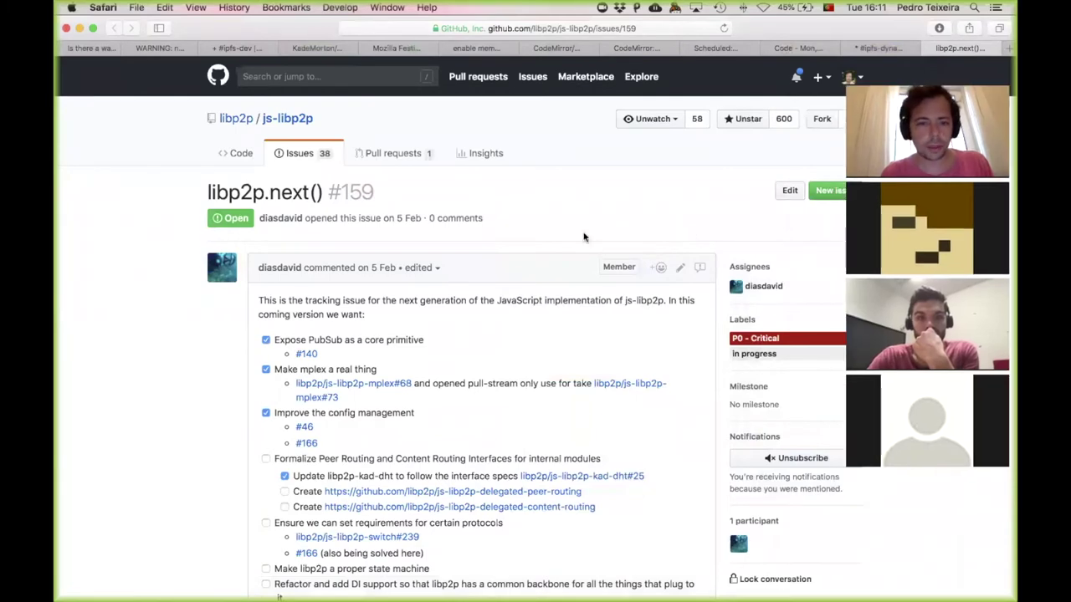
scroll(584, 238, "down", 2)
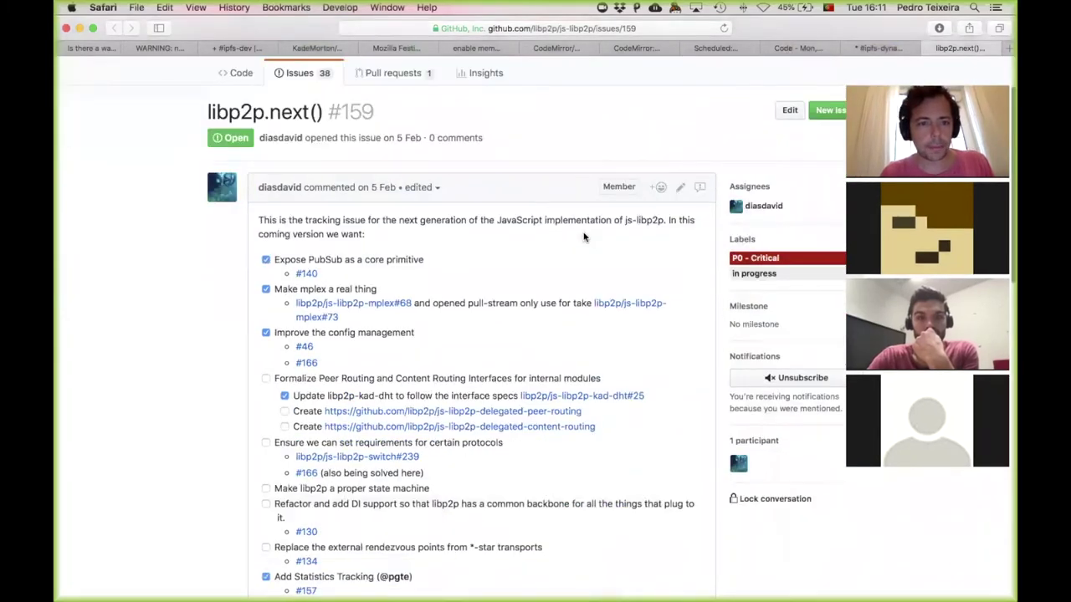
scroll(584, 238, "down", 2)
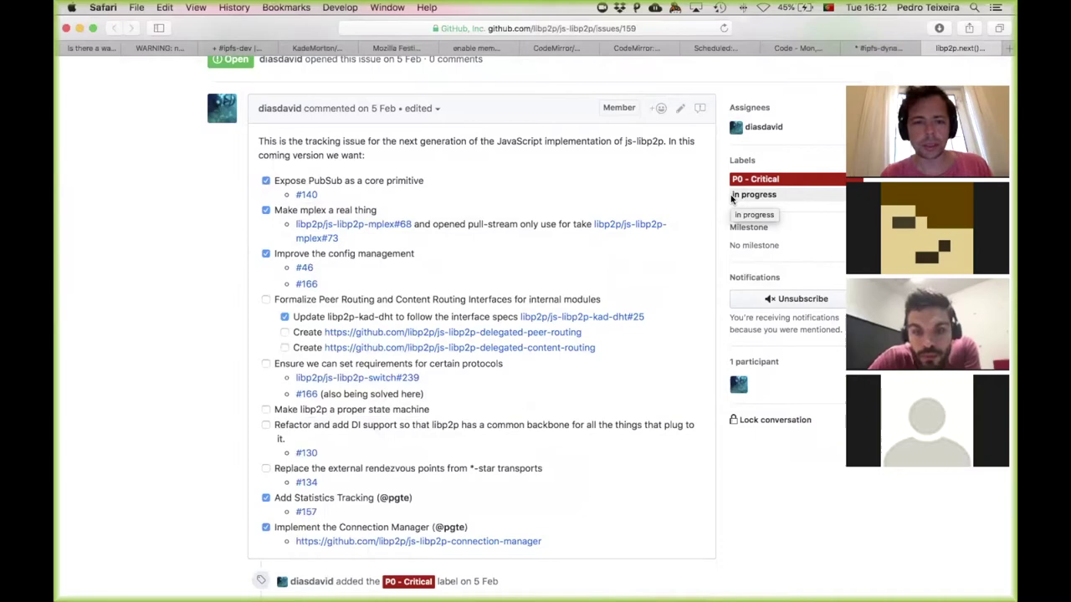
Switch apps with Cmd+Tab to bring the zoom.us call over the GitHub issue.
key("super+Tab")
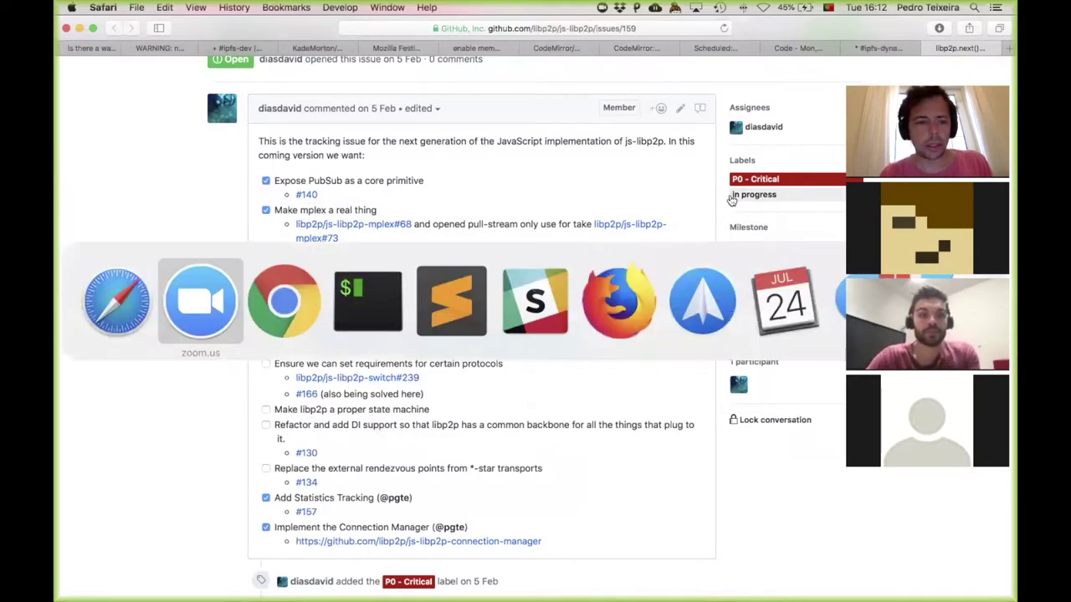
key("super+Tab")
key("super+Tab")
key("super+Tab")
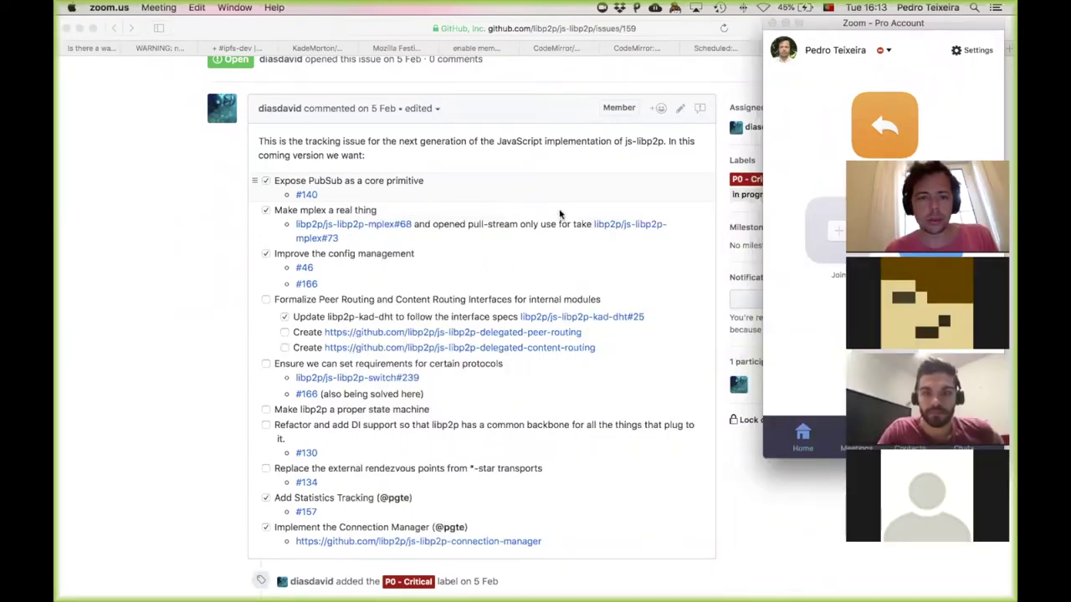
Close the libp2p issue tab and open the 'Code - Mon, 23 July 2018' CryptPad notes.
left_click(595, 122)
key("super+w")
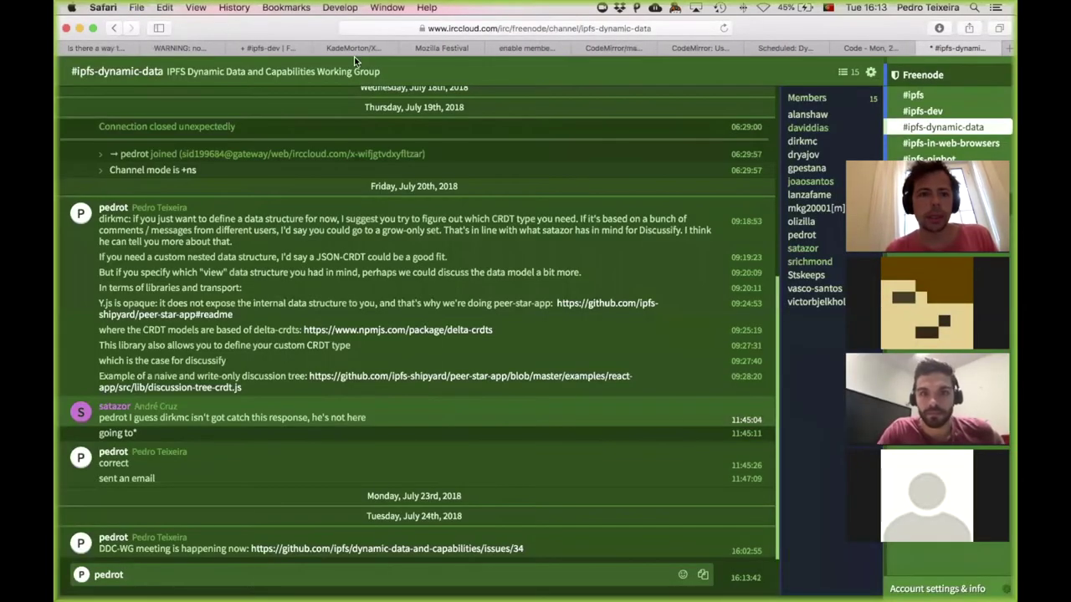
left_click(266, 46)
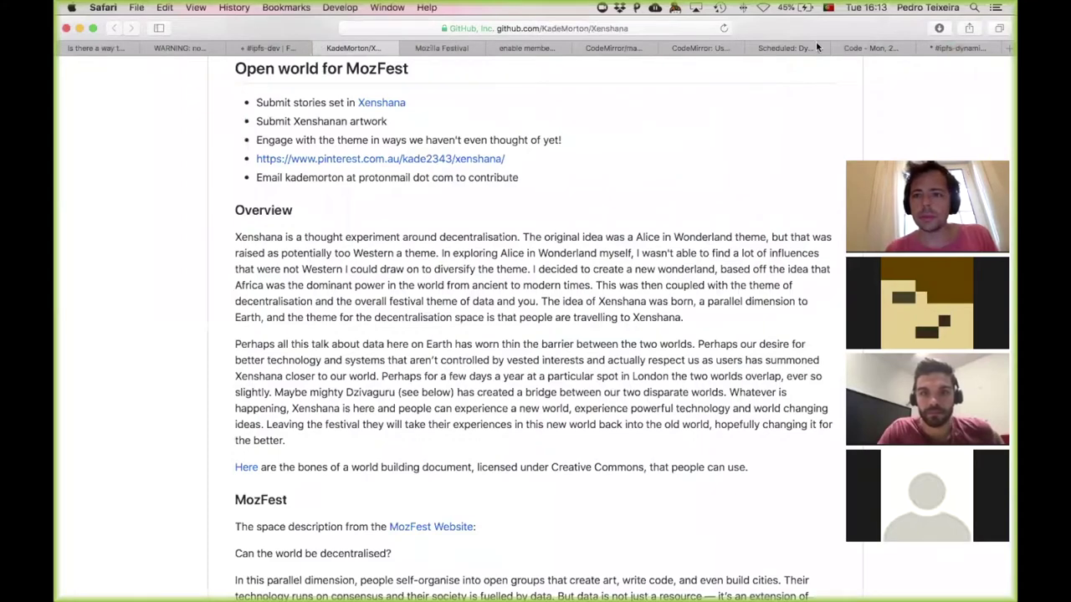
left_click(860, 47)
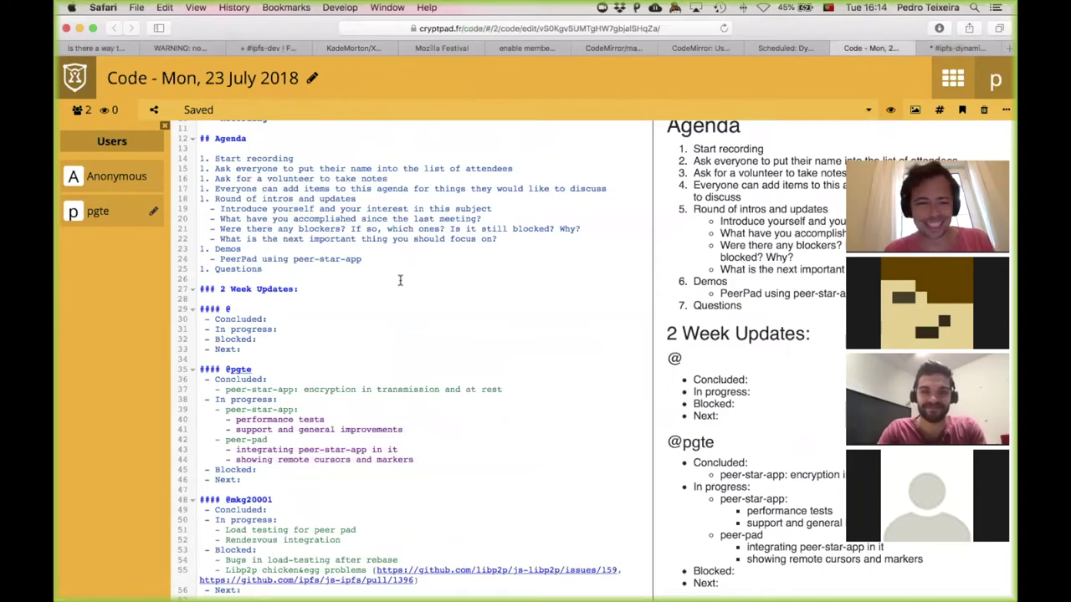
scroll(400, 280, "down", 3)
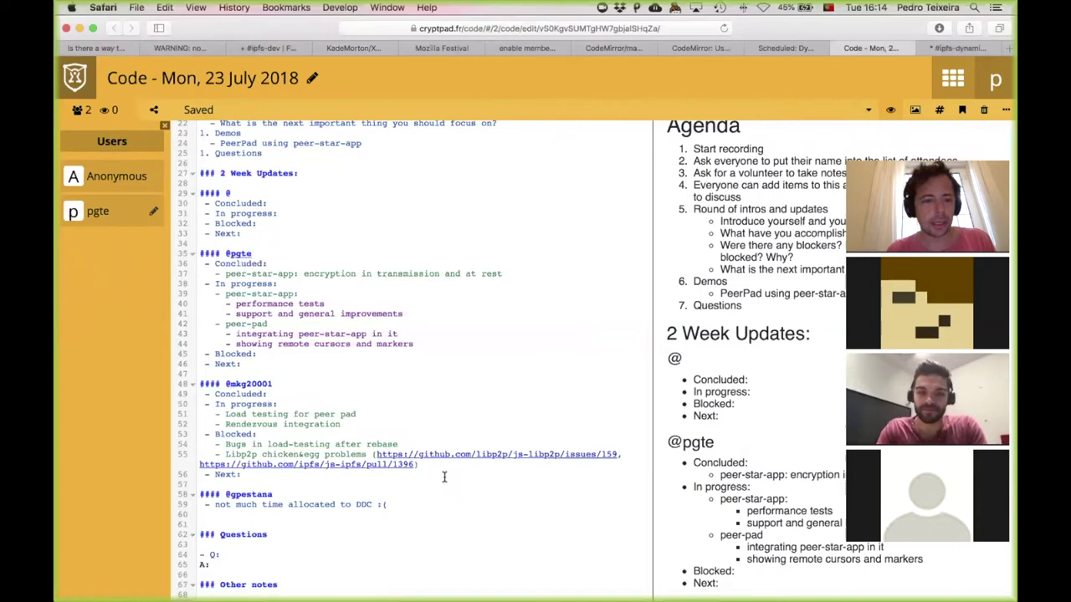
Review the notes around the encryption line, then switch to the Chrome PeerPad windows.
scroll(444, 477, "up", 2)
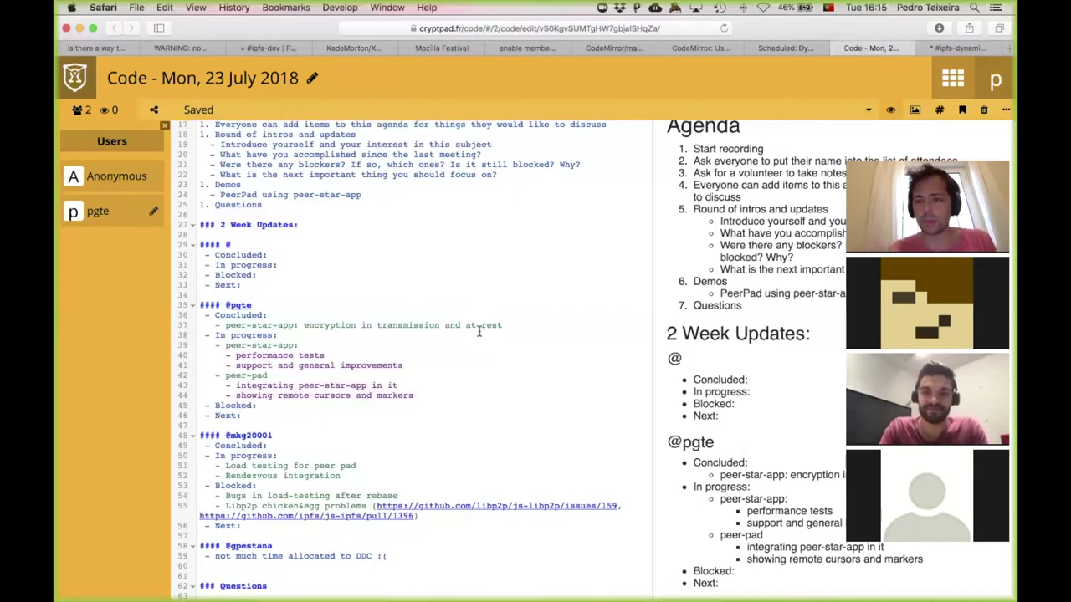
left_click(482, 318)
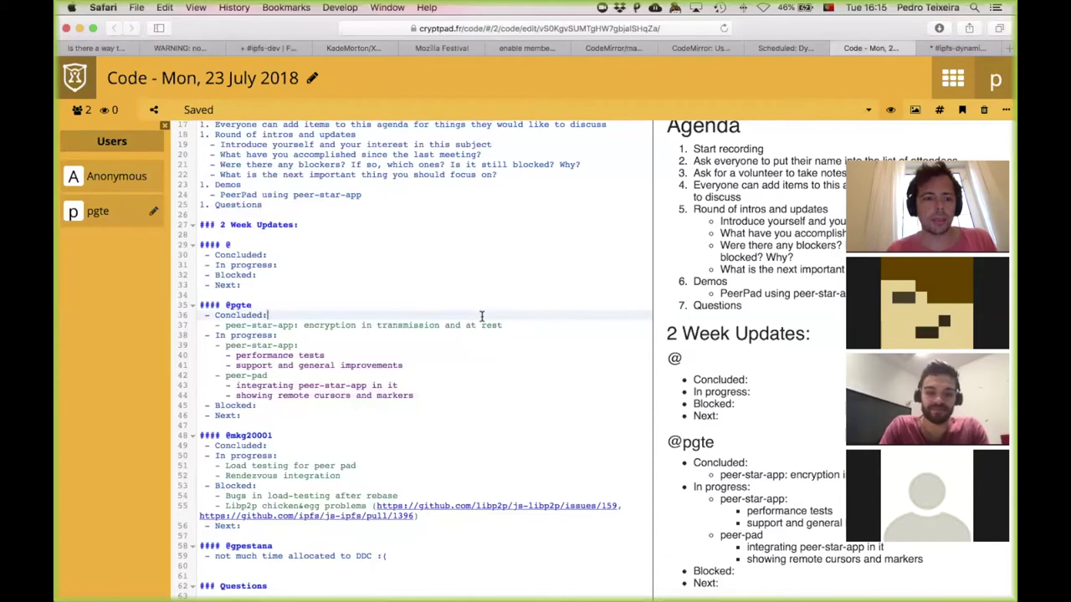
key("Right")
key("Right")
key("Right")
key("Right")
key("Right")
key("Right")
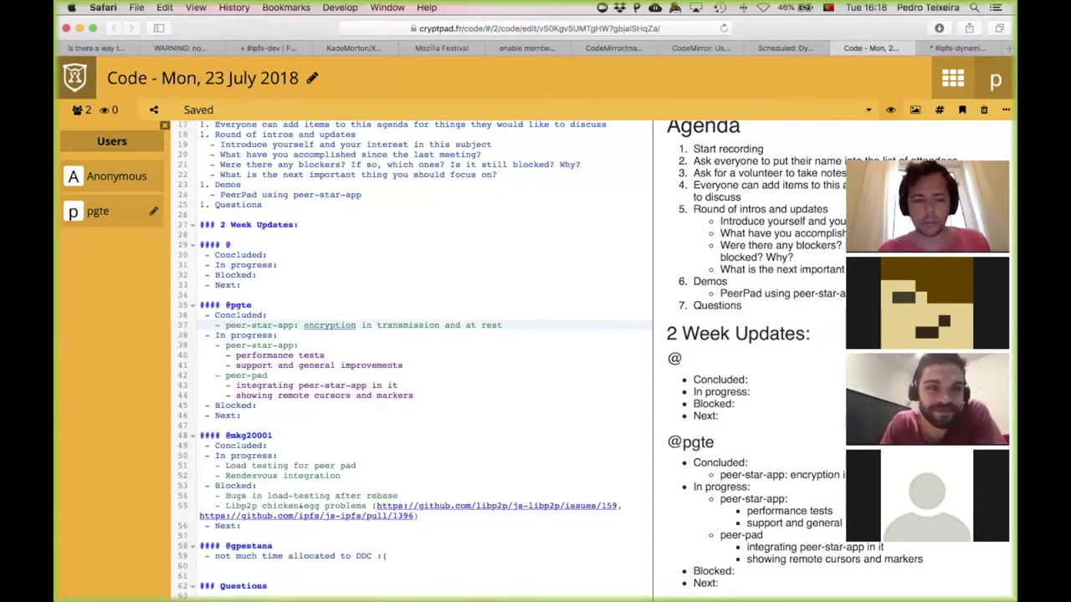
key("super+Tab")
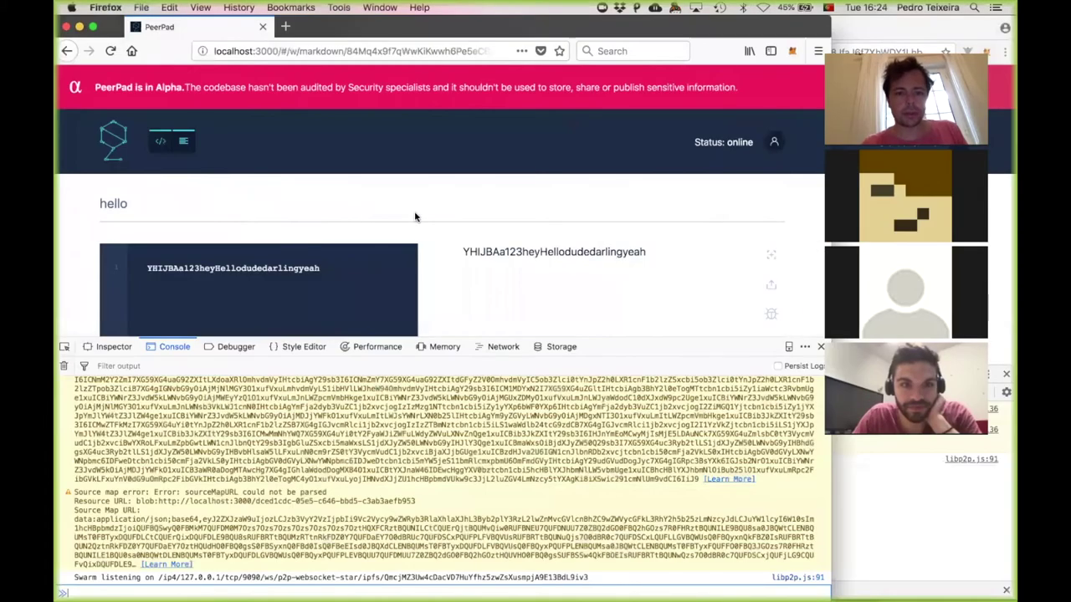
key("super+Tab")
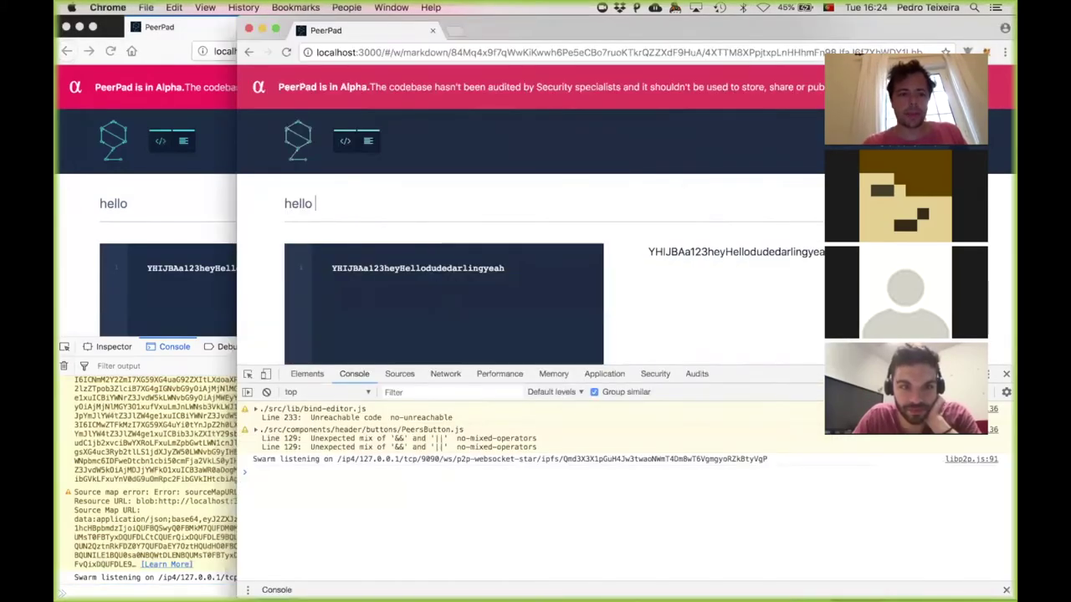
Retitle the pad 'hello test' and type 'yeah' on its own first line.
type("test")
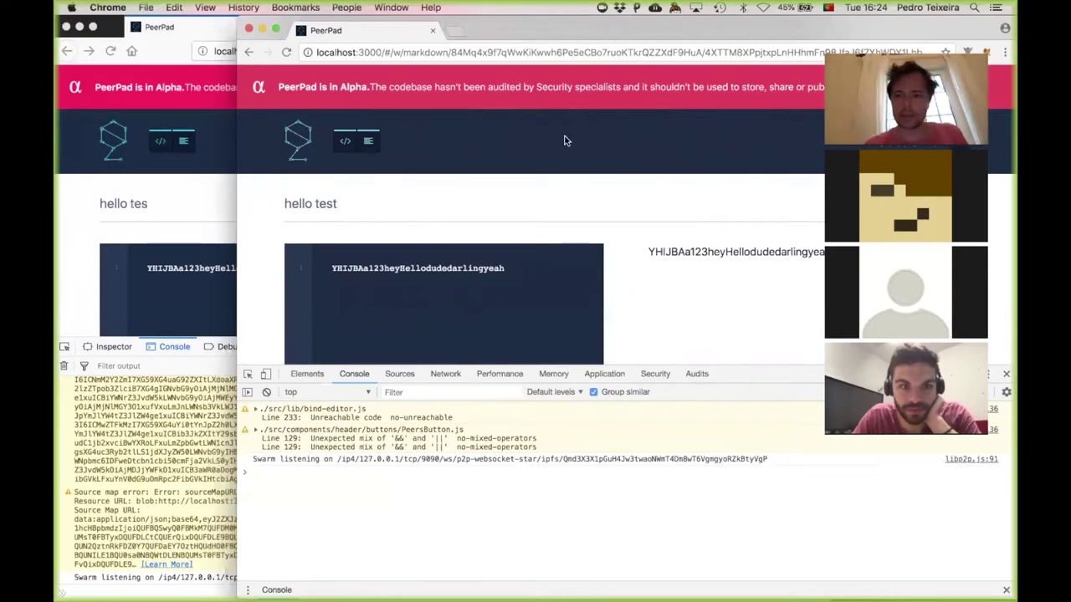
mouse_move(743, 39)
left_mouse_down()
mouse_move(727, 42)
mouse_move(744, 77)
mouse_move(736, 39)
left_mouse_up()
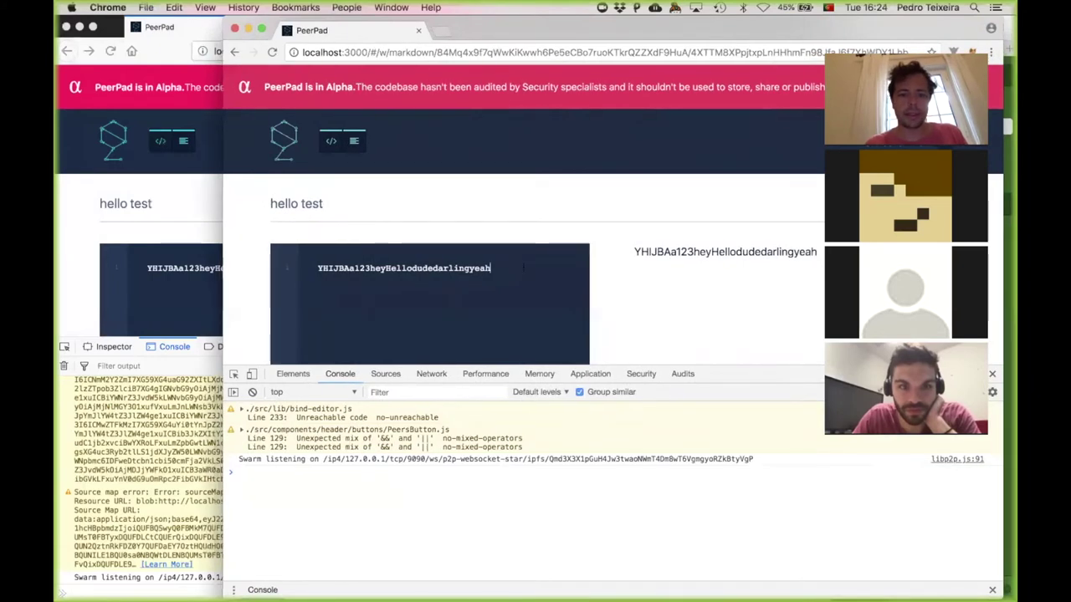
key("super+Left")
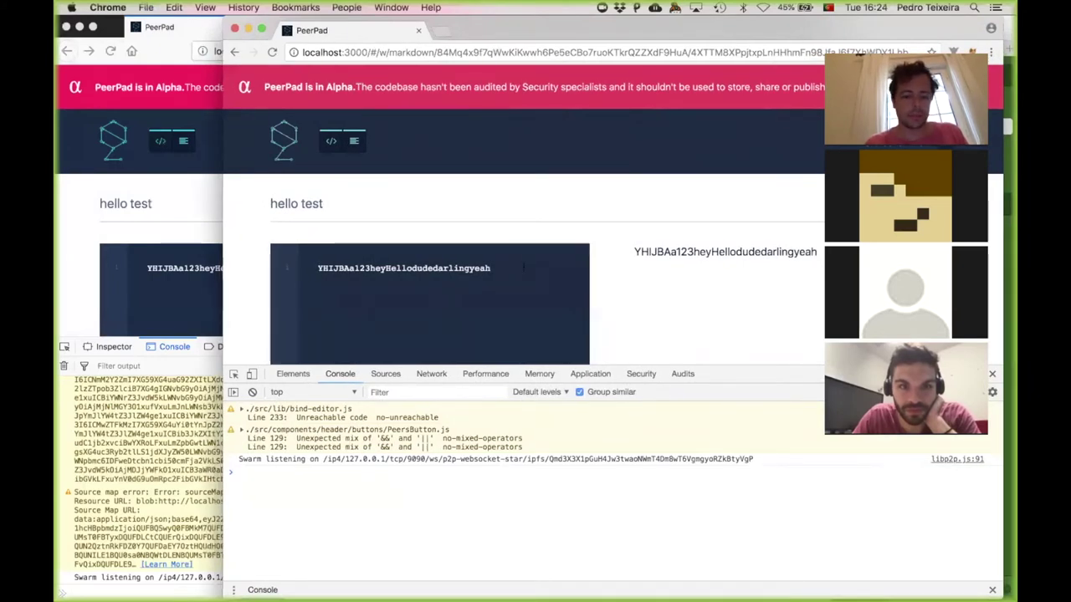
type("yeah")
key("Return")
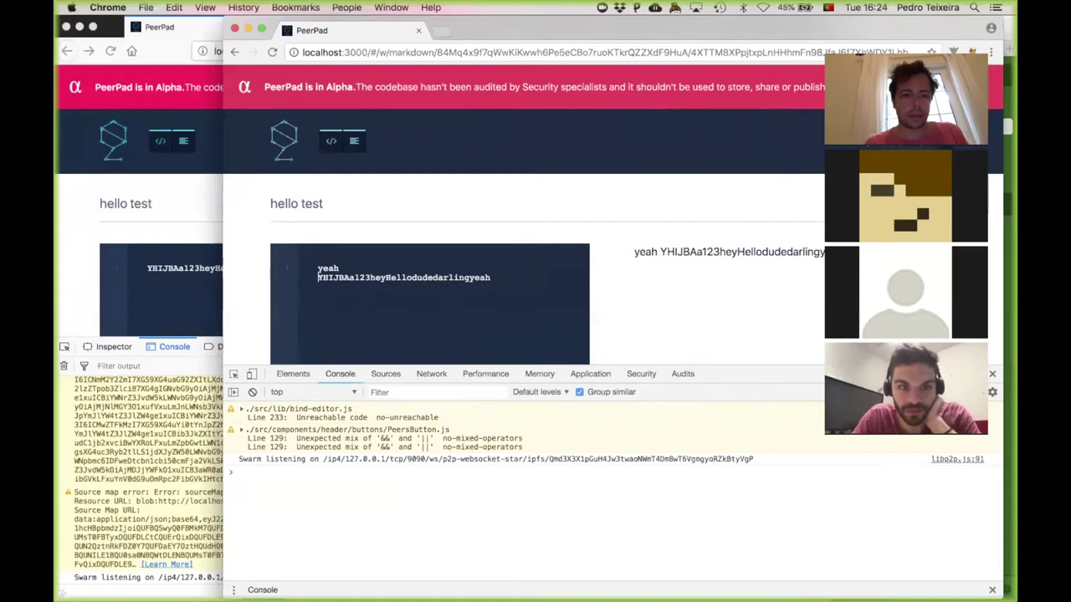
Make 'yeah' a '# ' heading and insert a blank line above the long text.
key("Up")
type("#")
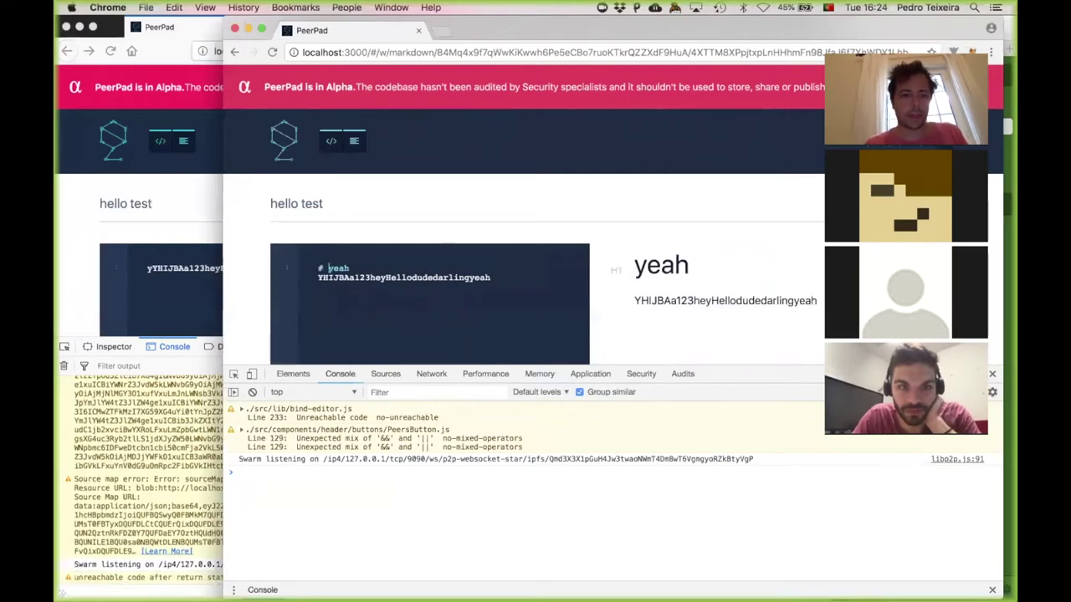
key("Down")
key("super+Left")
key("Return")
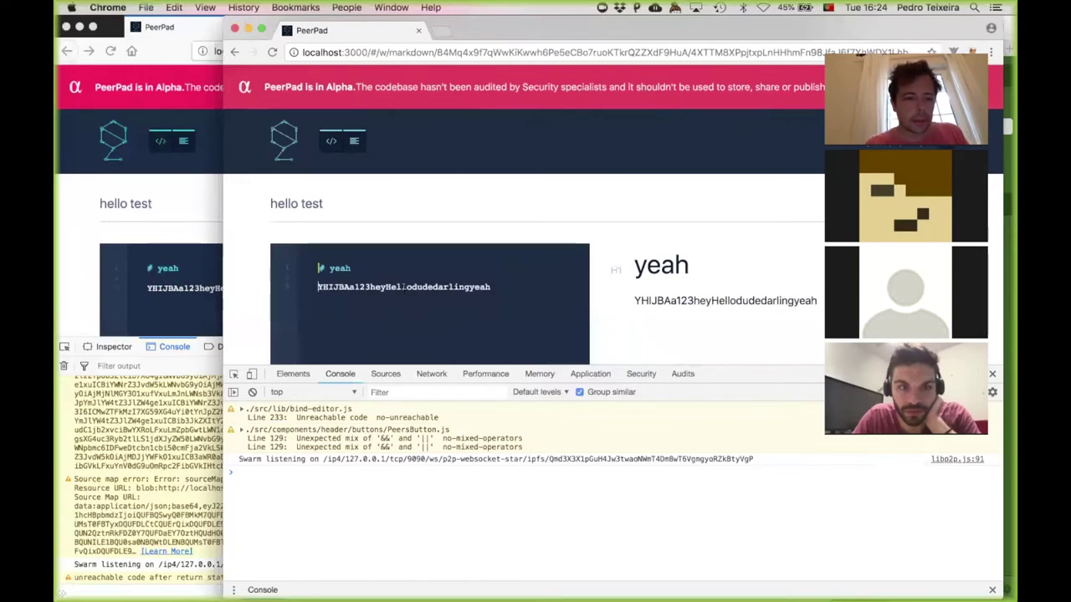
Switch between the Firefox and Chrome peer pads and open the connected peers list.
left_click(187, 290)
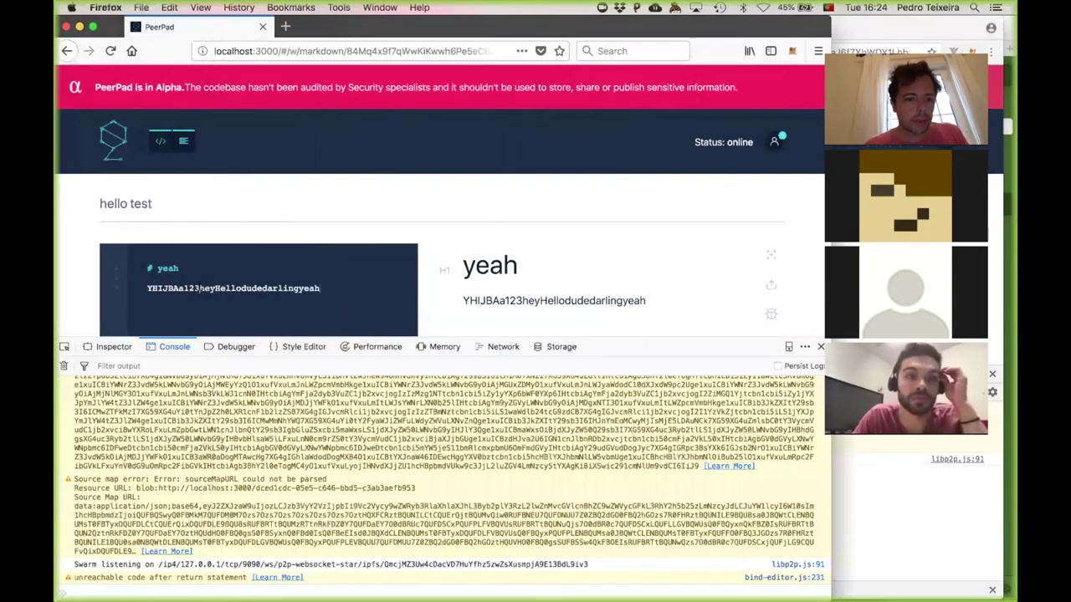
key("super+Tab")
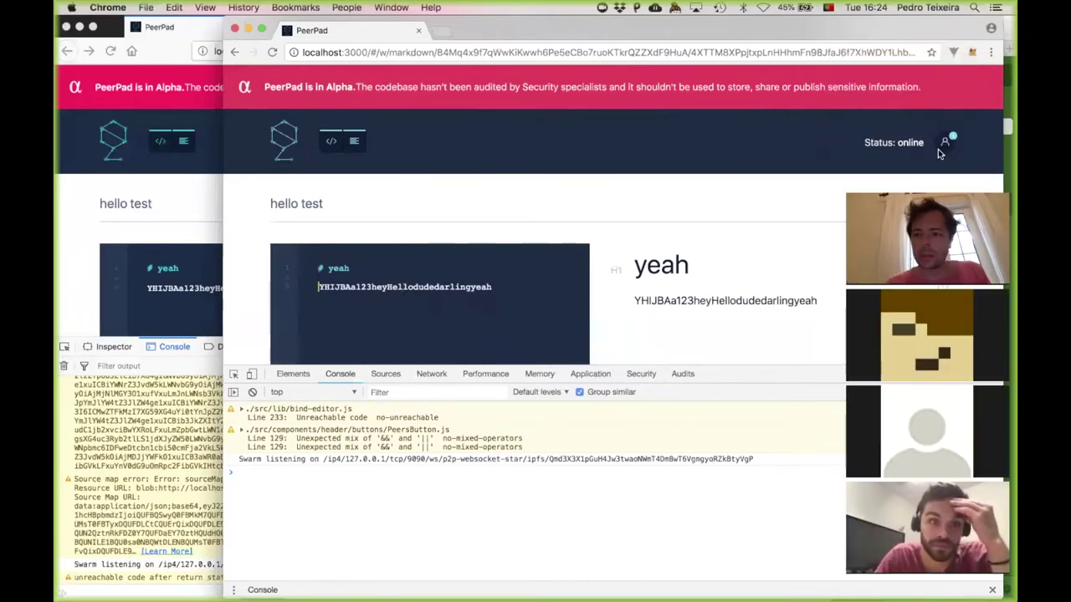
left_click(943, 146)
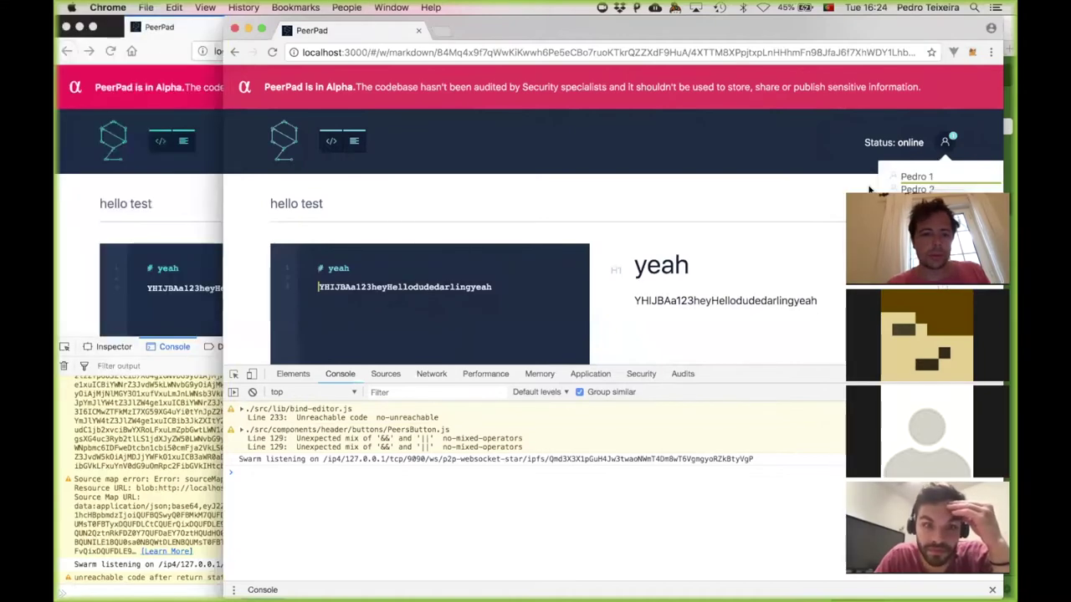
left_click(182, 286)
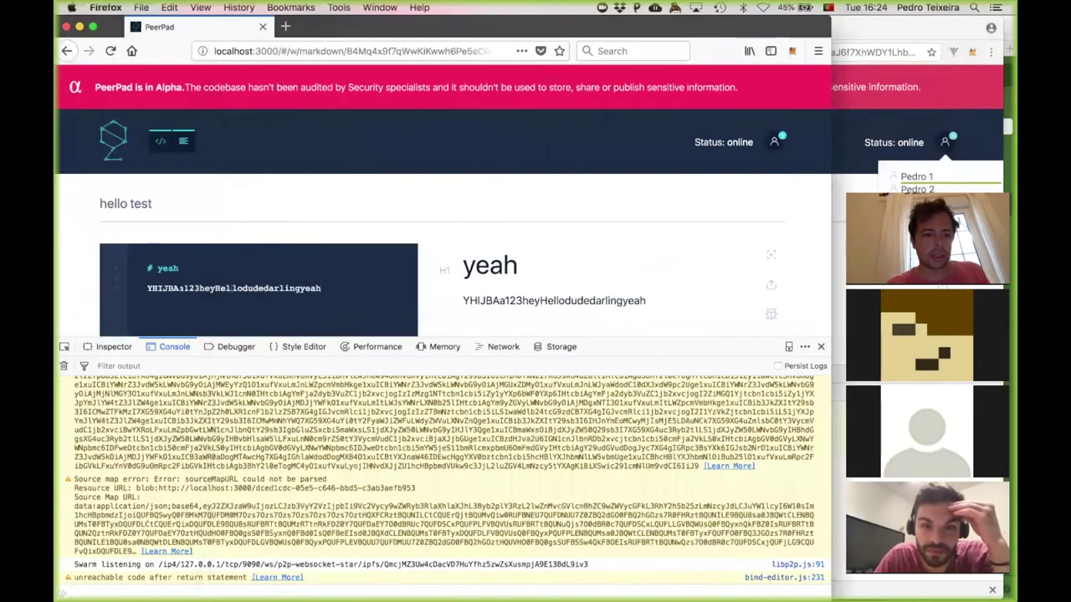
key("super+Tab")
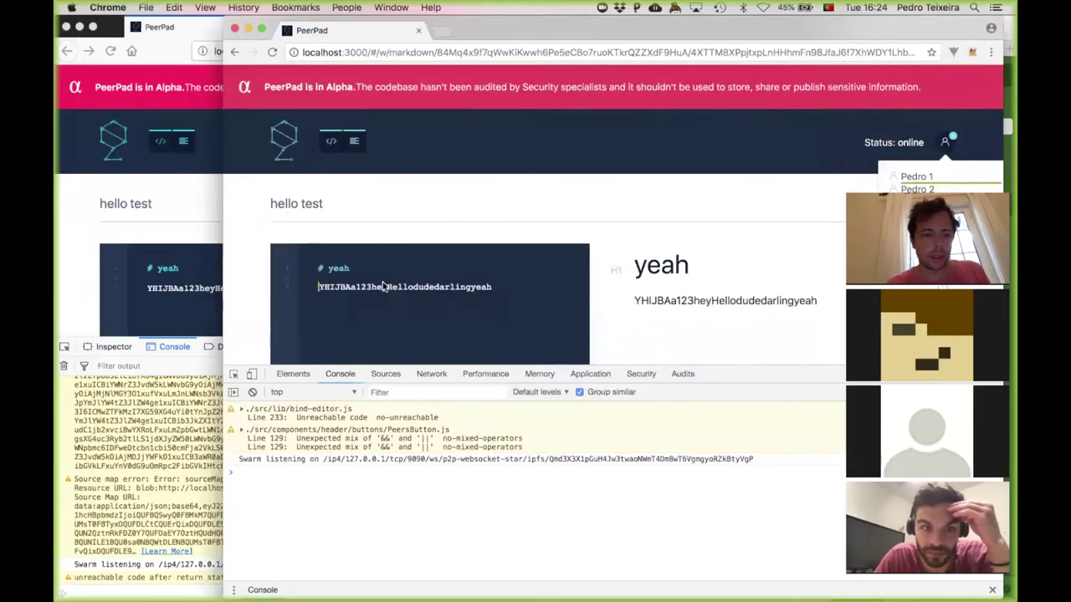
Select 'dudedarlingyeah' in Chrome and check the matching marker in the Firefox peer.
key("Right")
key("Right")
key("Right")
key("Right")
key("Right")
key("Right")
key("Right")
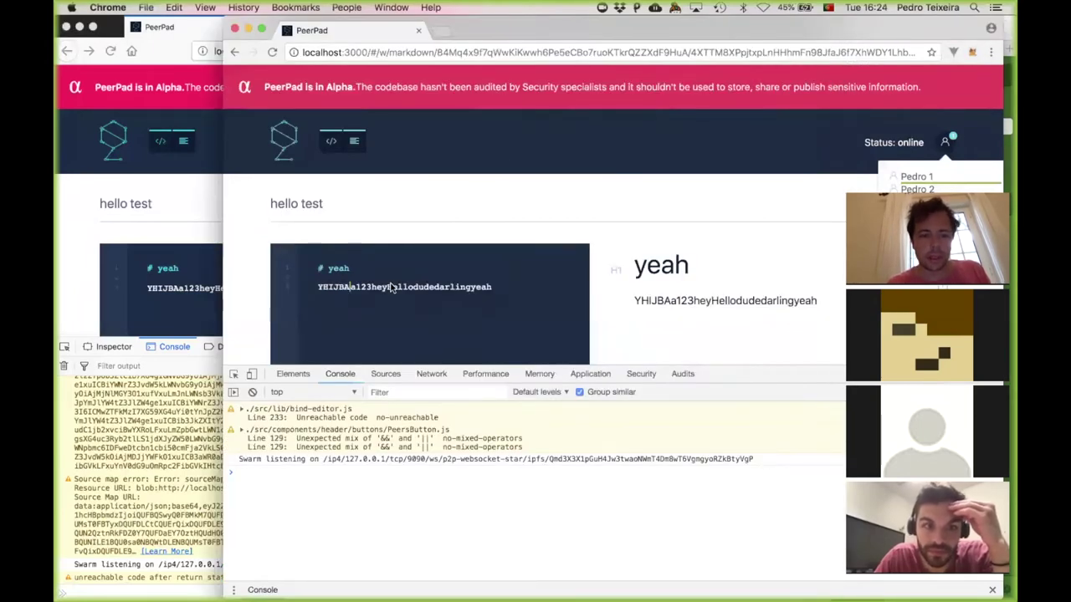
left_click_drag(409, 287, 492, 287)
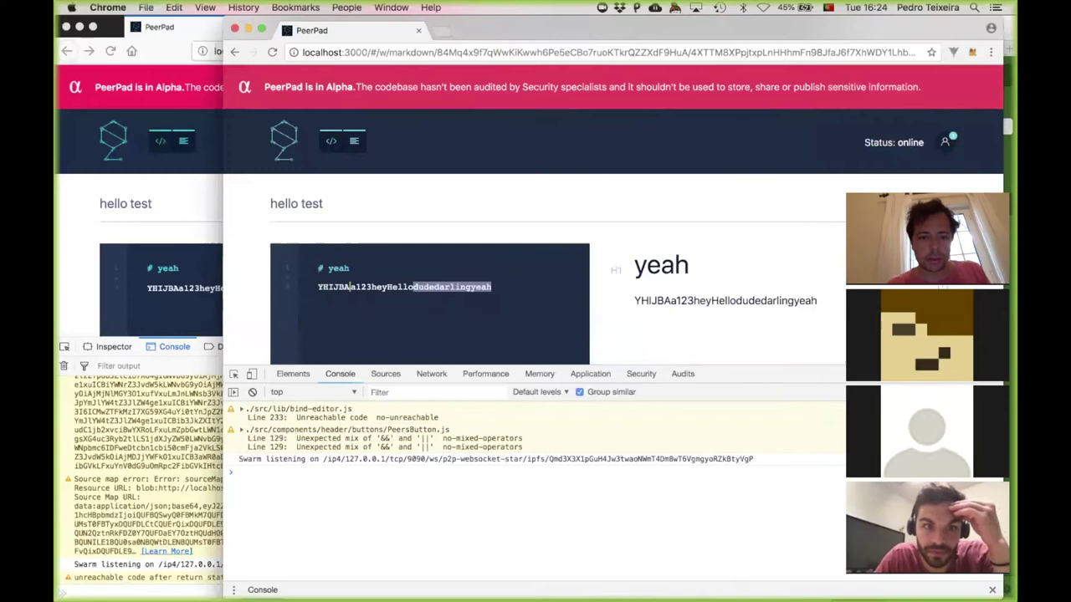
left_click(189, 207)
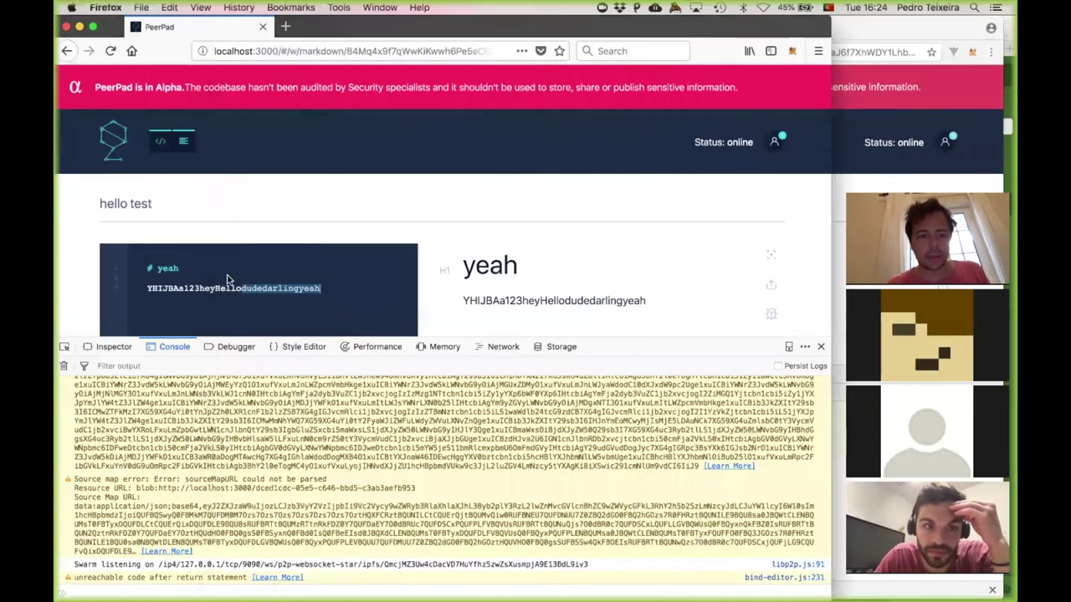
key("super+Tab")
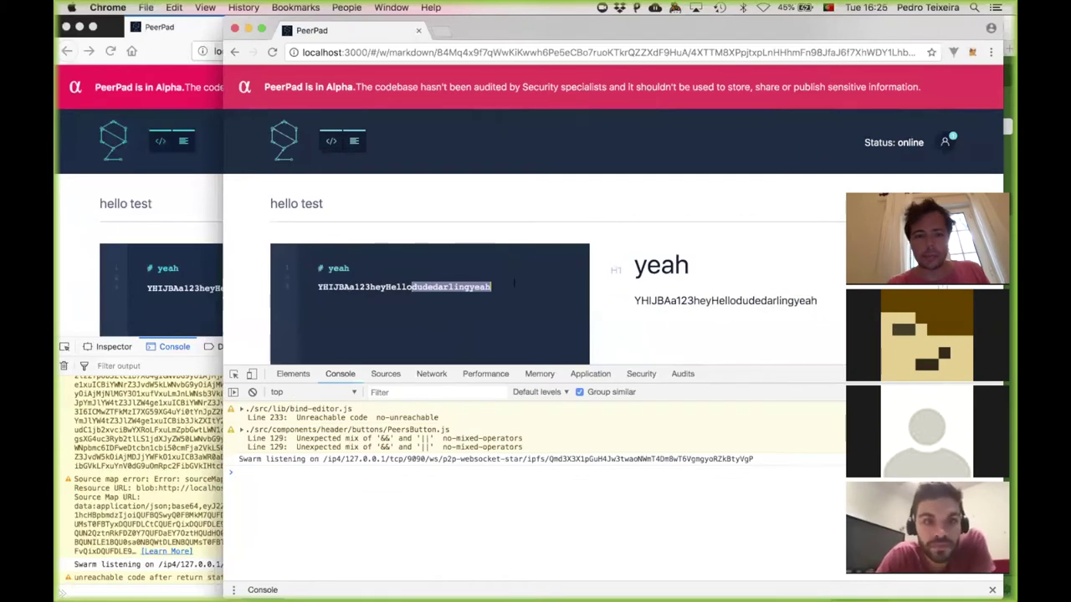
Add a 'dfsfd' line below the long text line in the Chrome editor.
left_click(514, 286)
key("Return")
type("dfsfd")
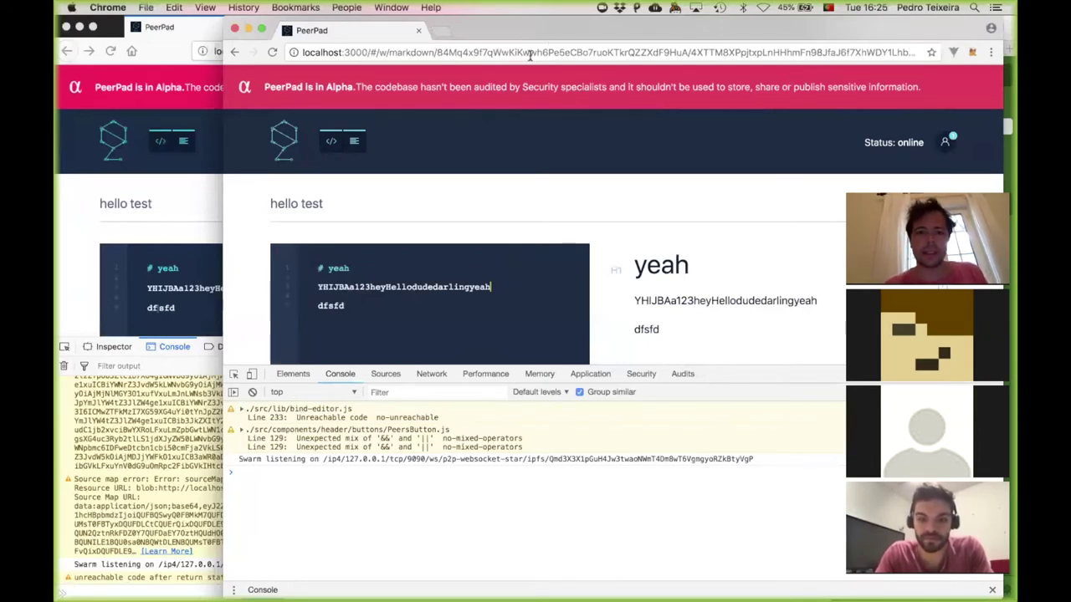
Select the key portion of the pad's web address in Firefox.
left_click(341, 52)
left_click(341, 52)
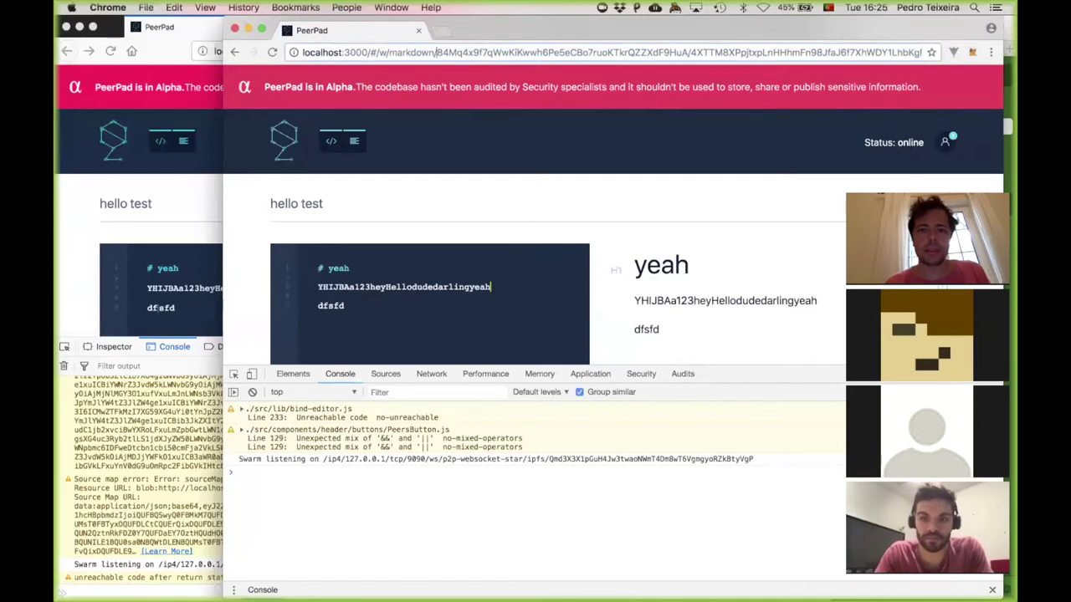
double_click(687, 52)
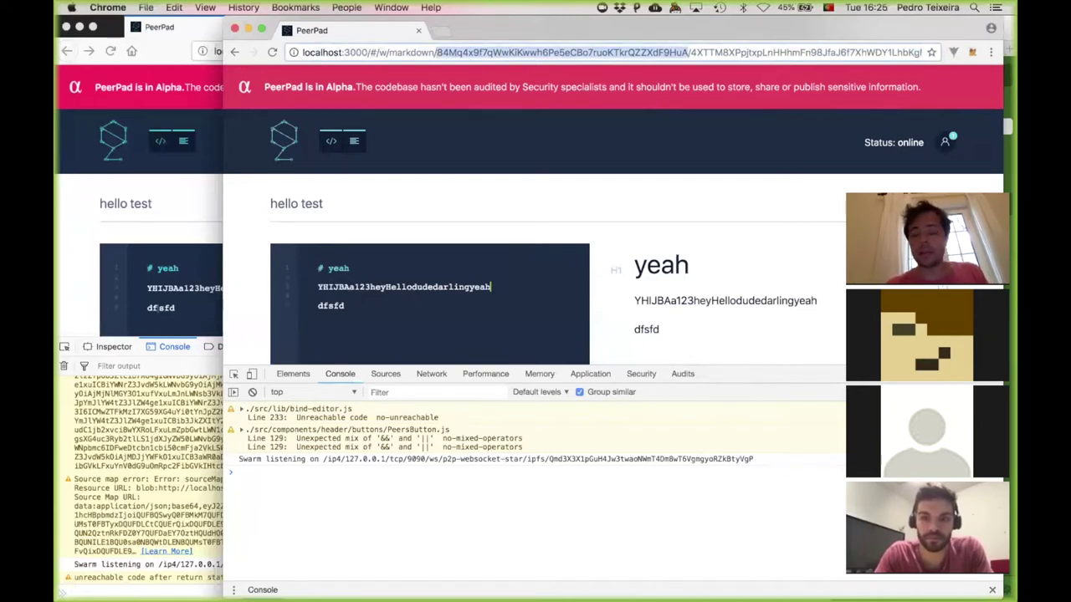
left_click_drag(687, 52, 920, 52)
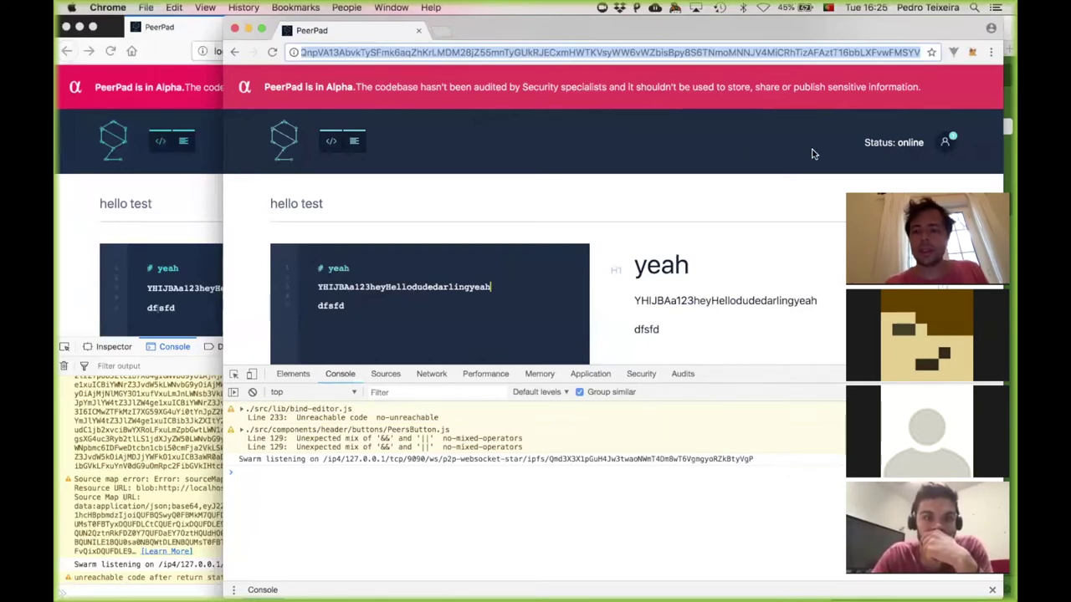
Load the pad's read-only link from the share panel in a new Chrome window.
left_click(190, 223)
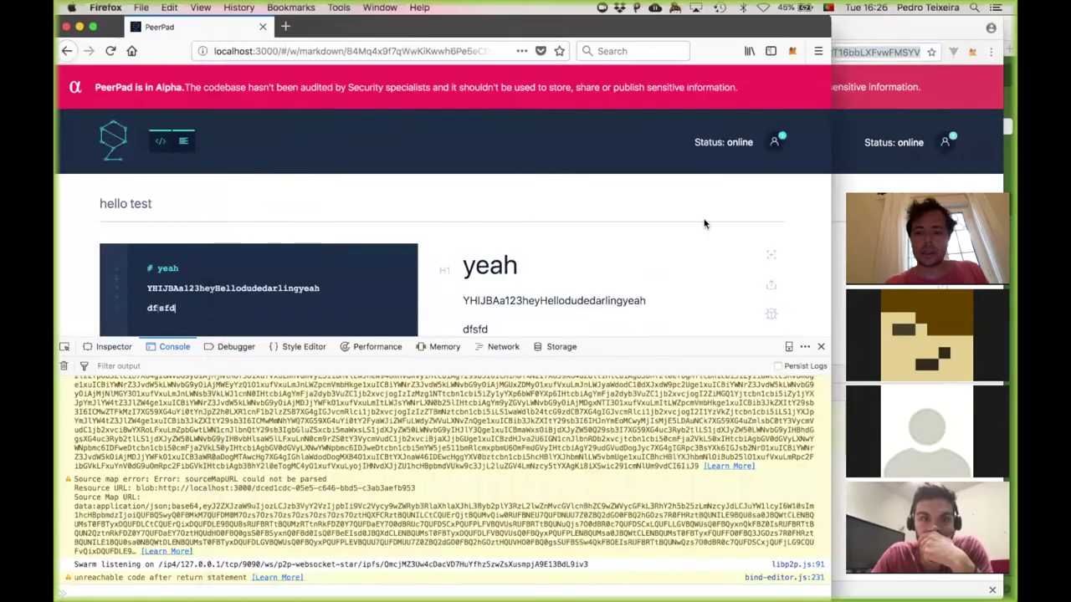
left_click(770, 285)
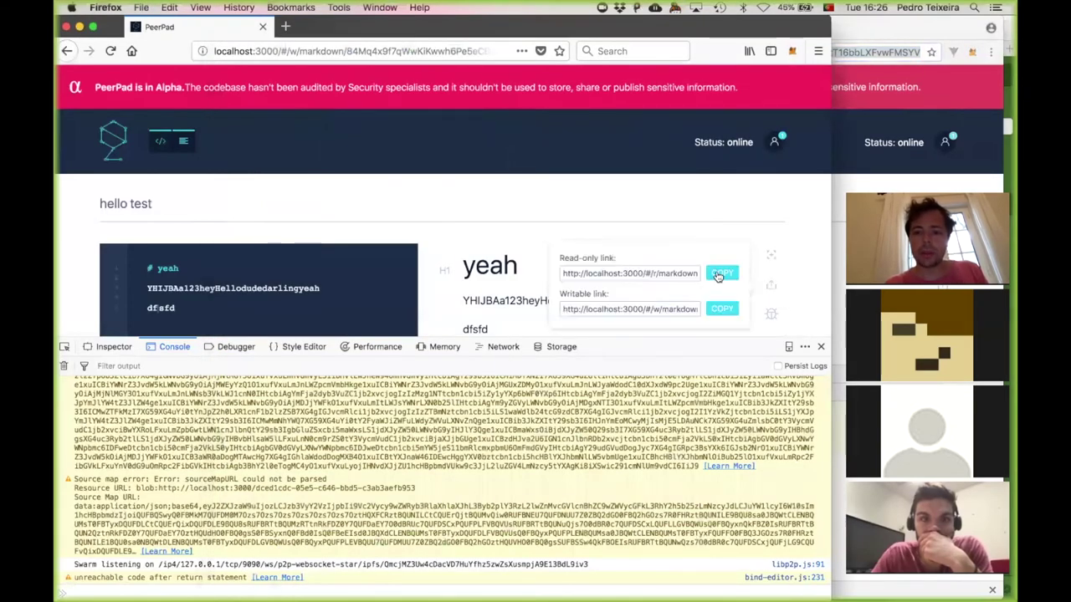
left_click(911, 31)
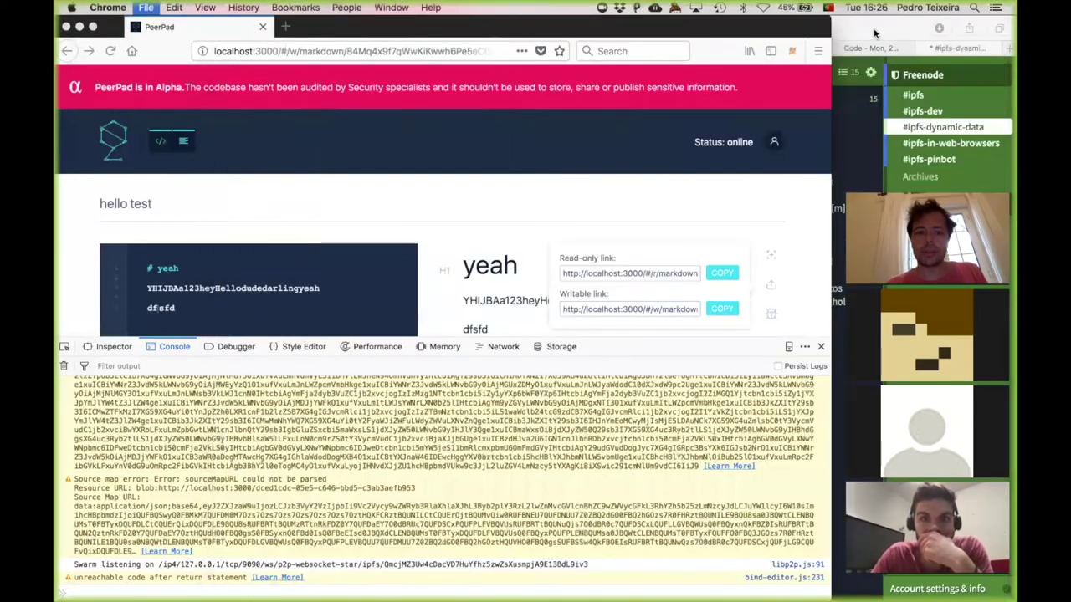
key("super+n")
key("super+v")
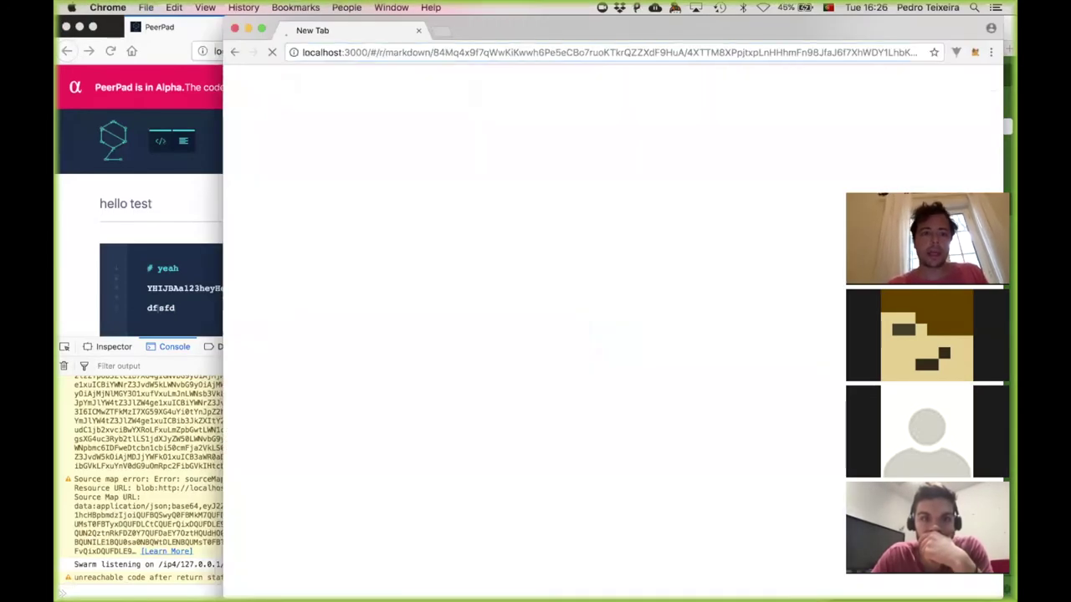
key("Return")
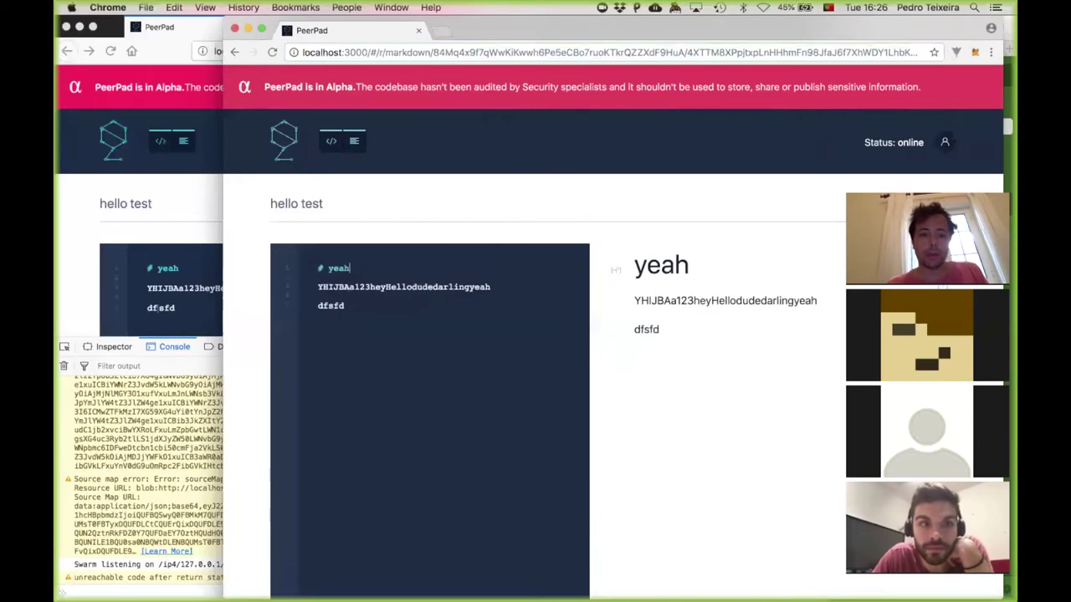
Close the devtools console, type 'hello' at the start of line 2, then view the Chrome read-only pad.
left_click(174, 274)
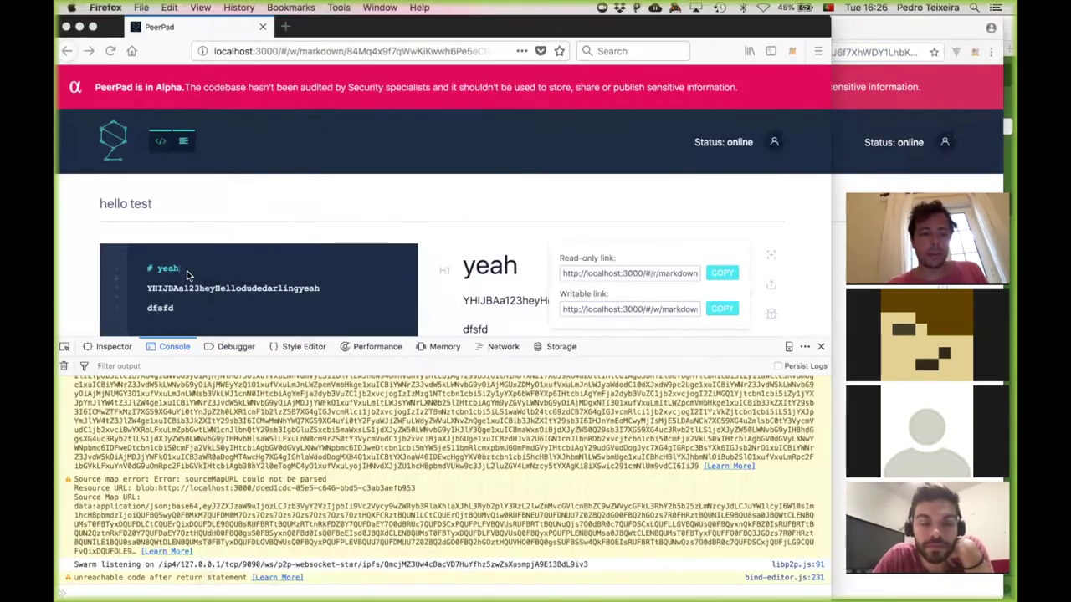
scroll(443, 251, "down", 5)
scroll(443, 251, "up", 5)
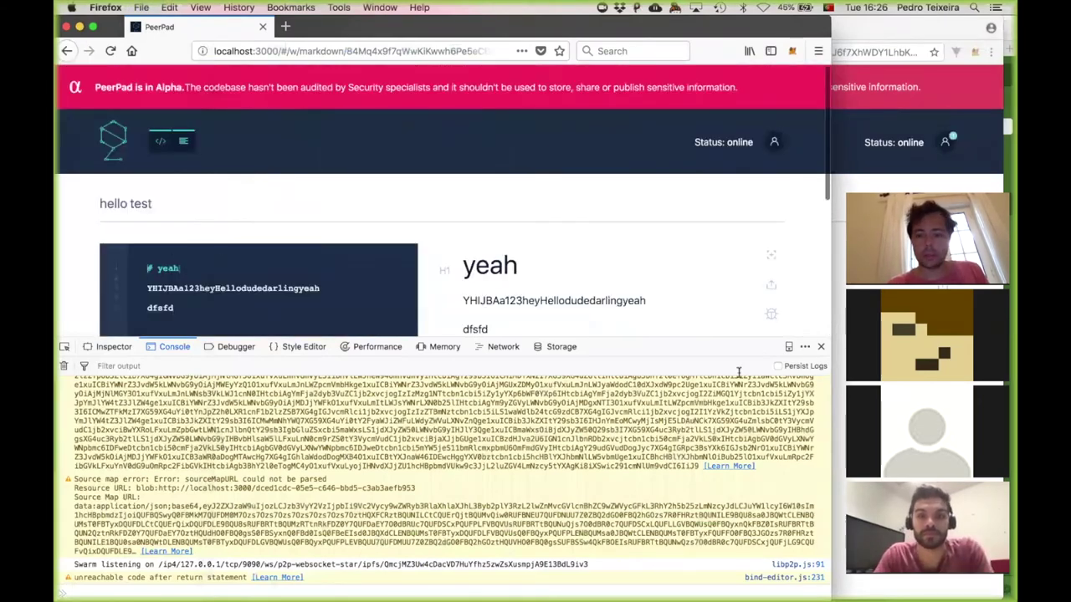
key("F12")
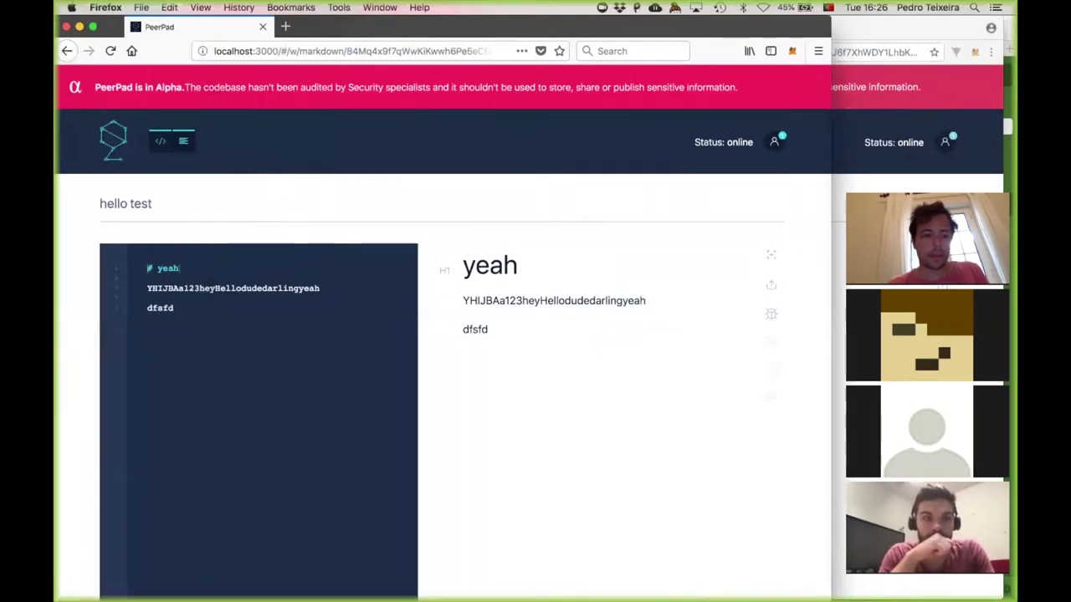
type("hello")
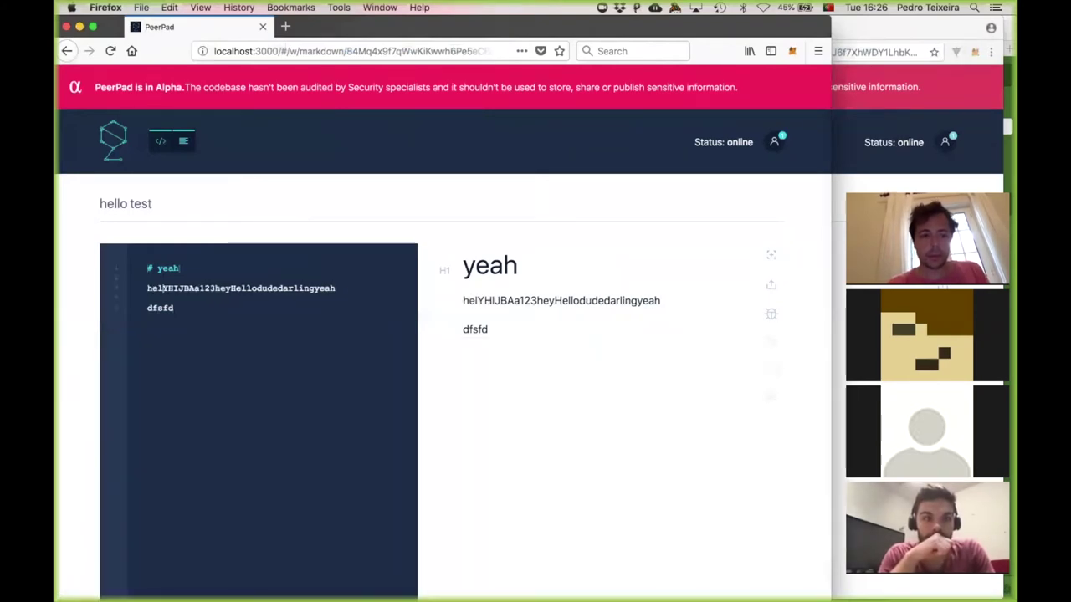
key("super+Tab")
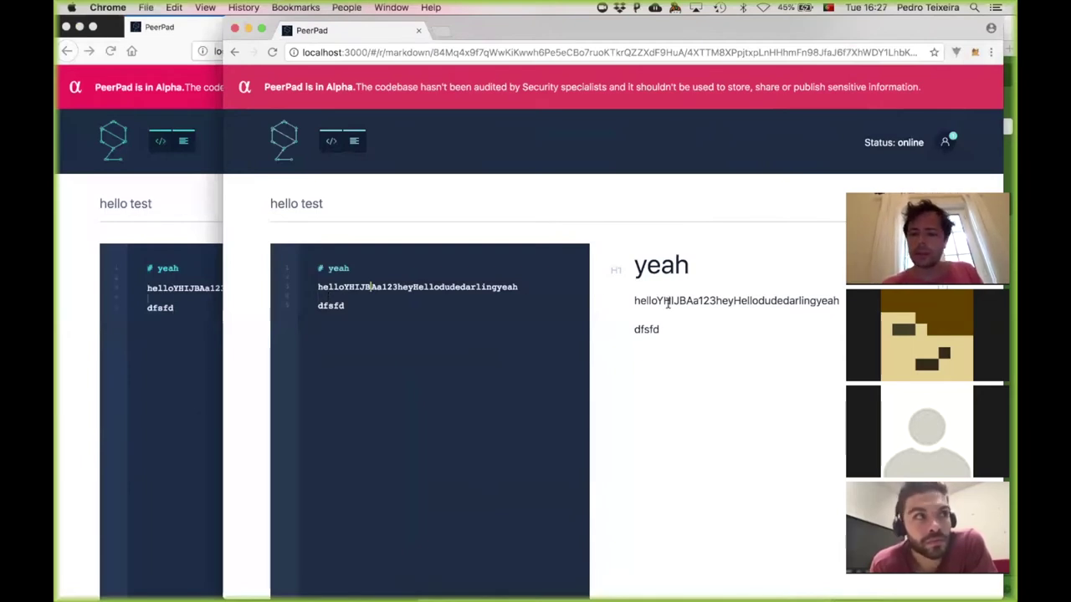
Switch back to the writable Firefox pad.
key("super+Tab")
key("super+Tab")
key("super+Tab")
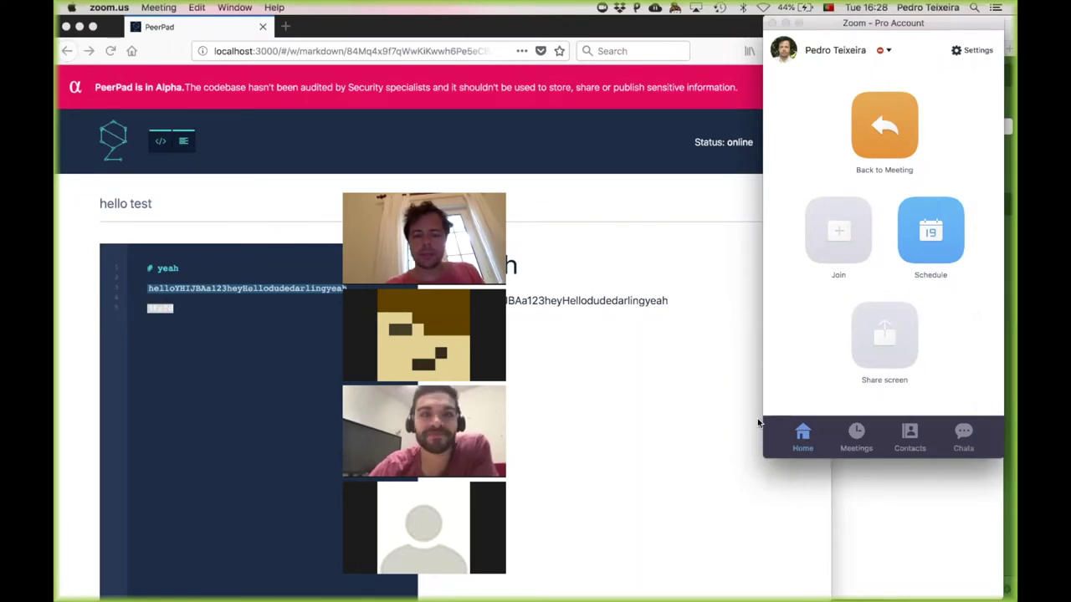
Check the writable pad's peer list, then select the dfsfd line.
left_click(723, 431)
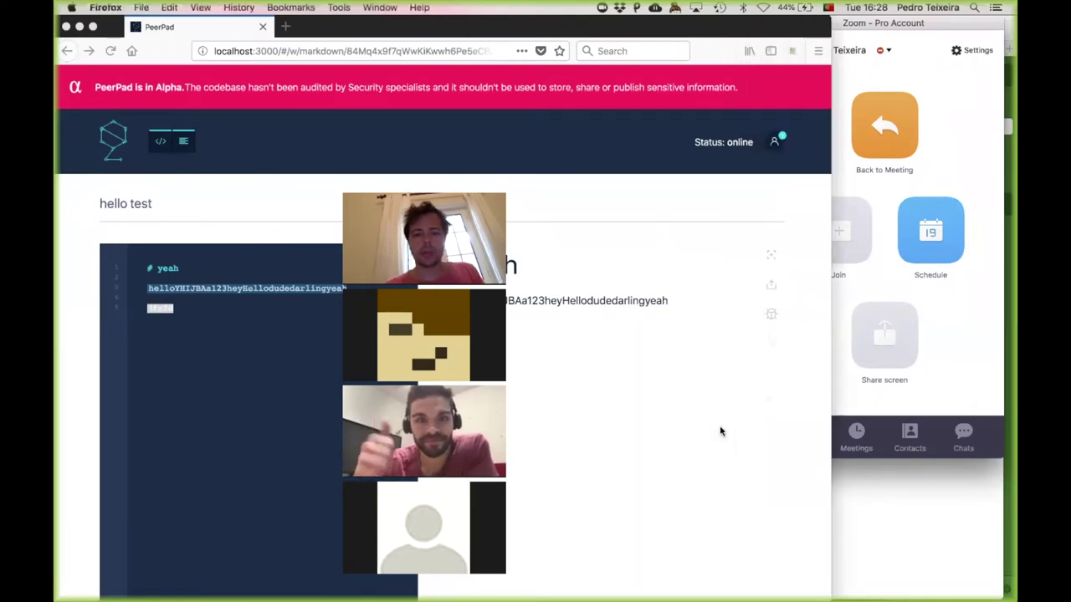
left_click(777, 151)
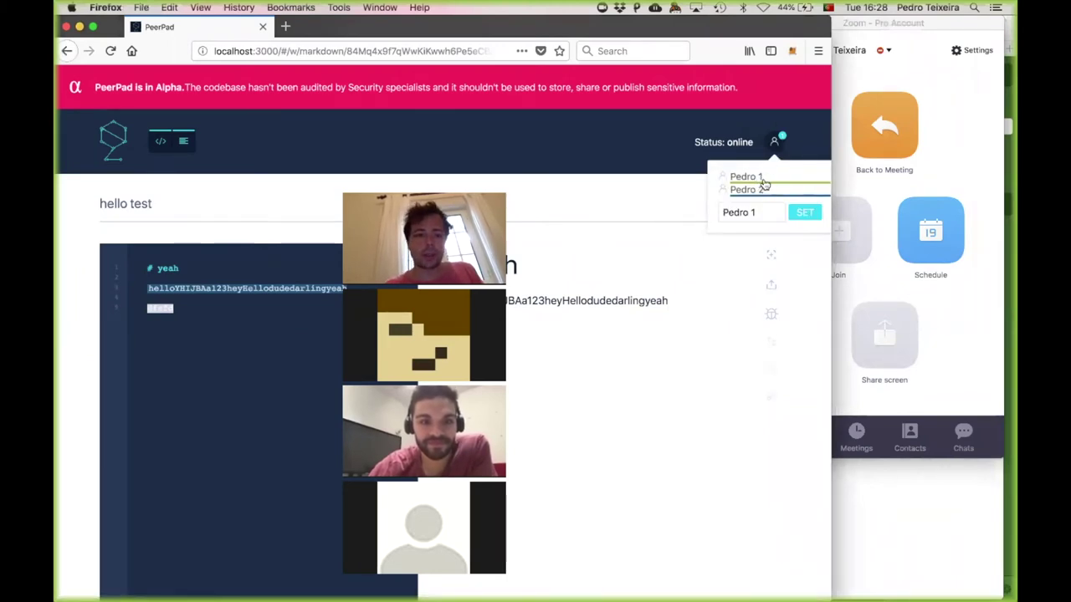
left_click(208, 308)
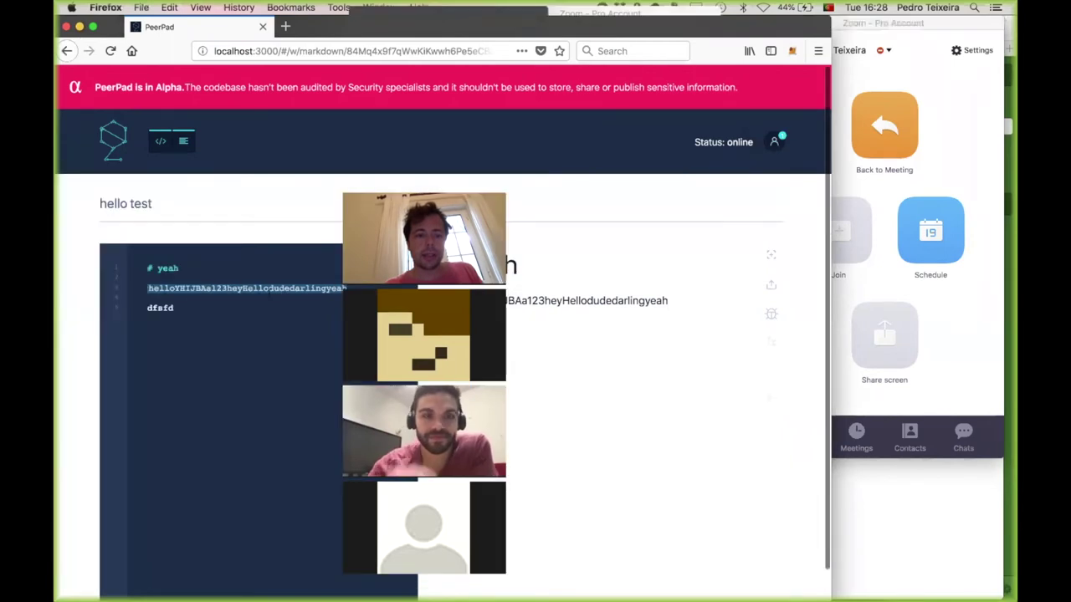
double_click(208, 308)
In Chrome's read-only pad, show its list of two connected peers.
key("super+Tab")
key("super+Tab")
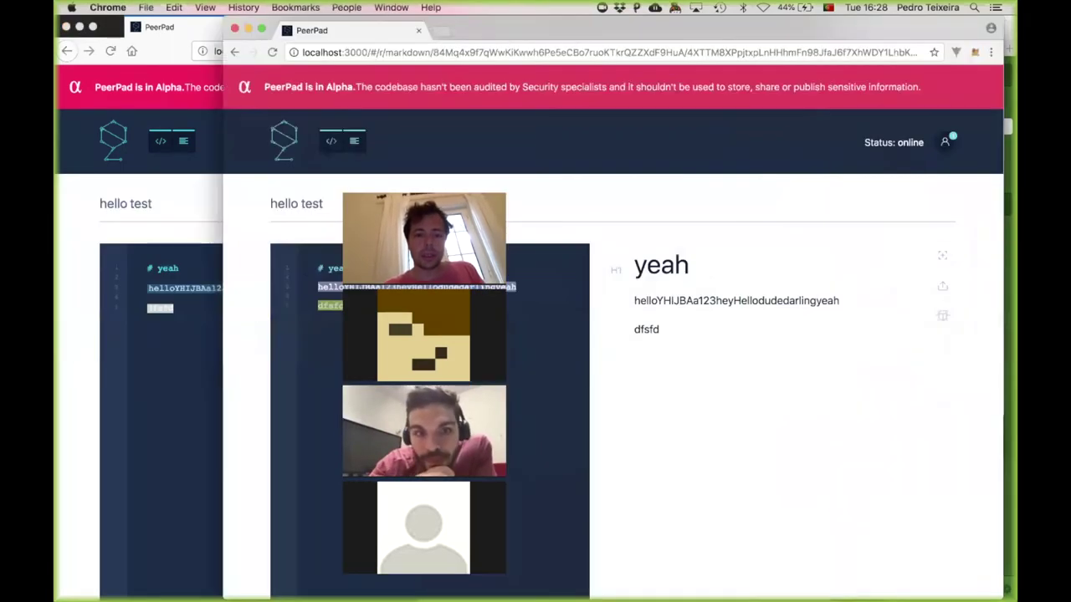
left_click_drag(410, 176, 559, 177)
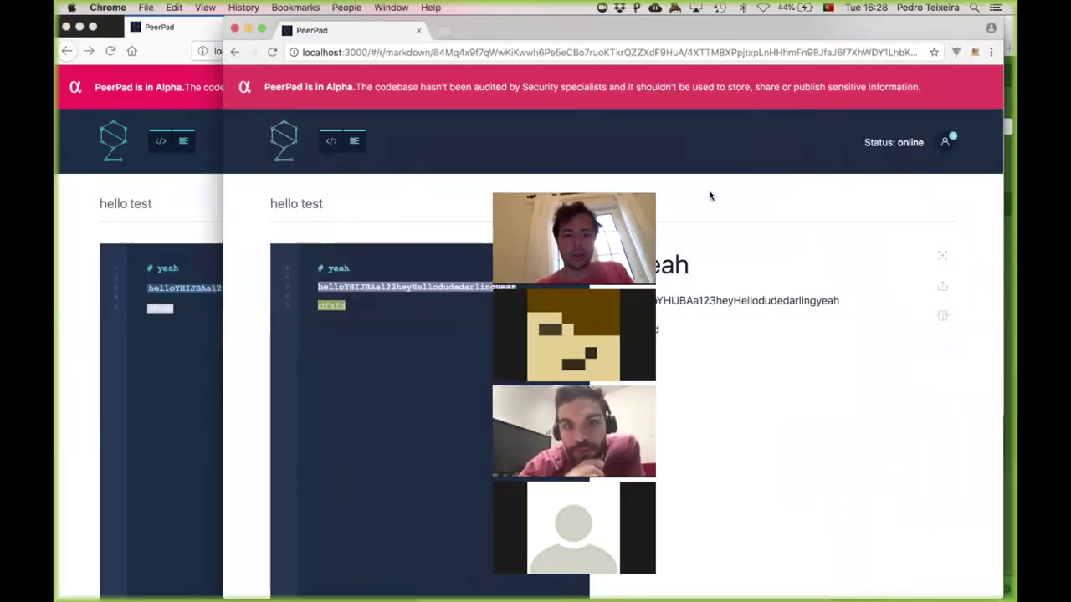
left_click(945, 144)
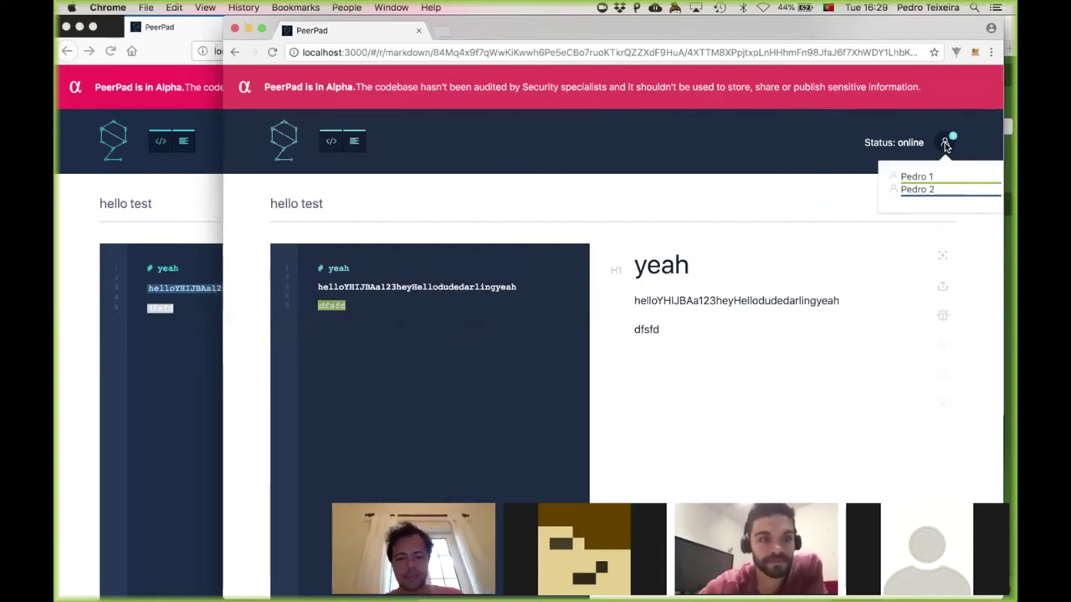
key("super+Tab")
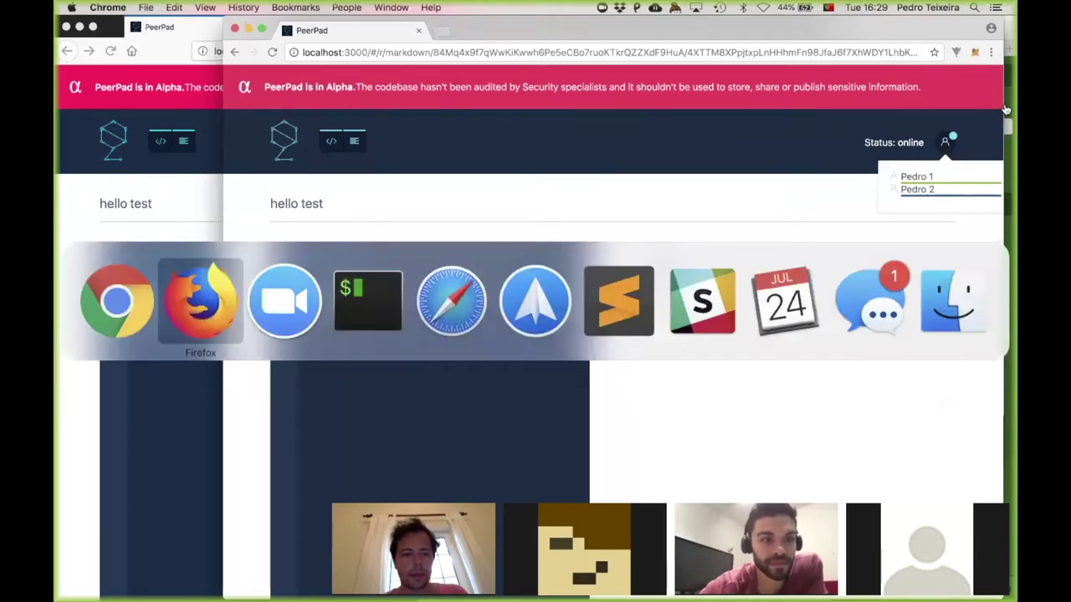
key("super+Tab")
key("super+Tab")
key("super+Tab")
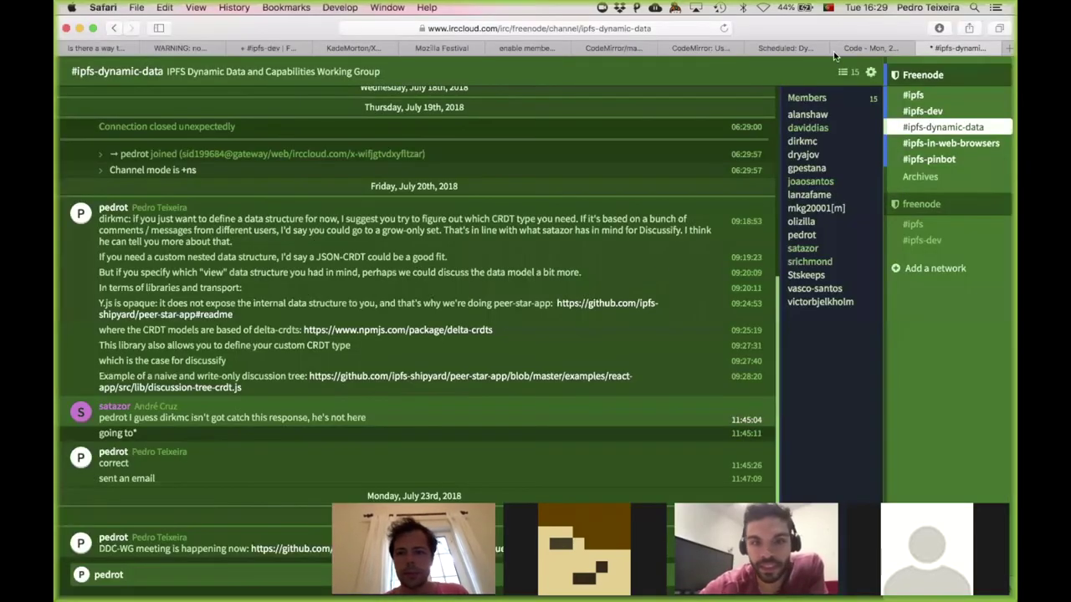
left_click(870, 48)
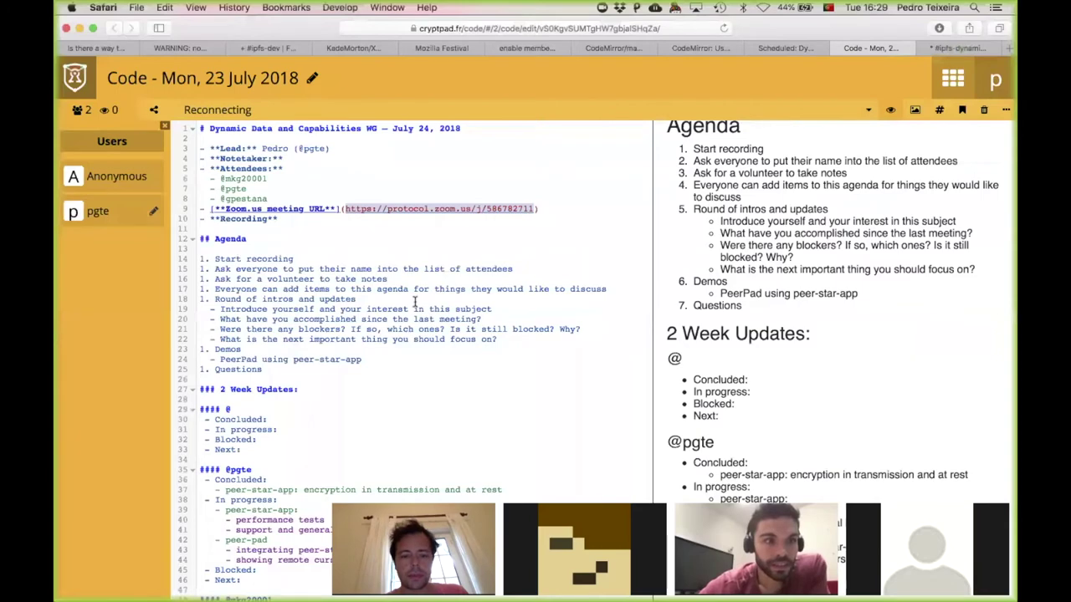
scroll(414, 302, "down", 5)
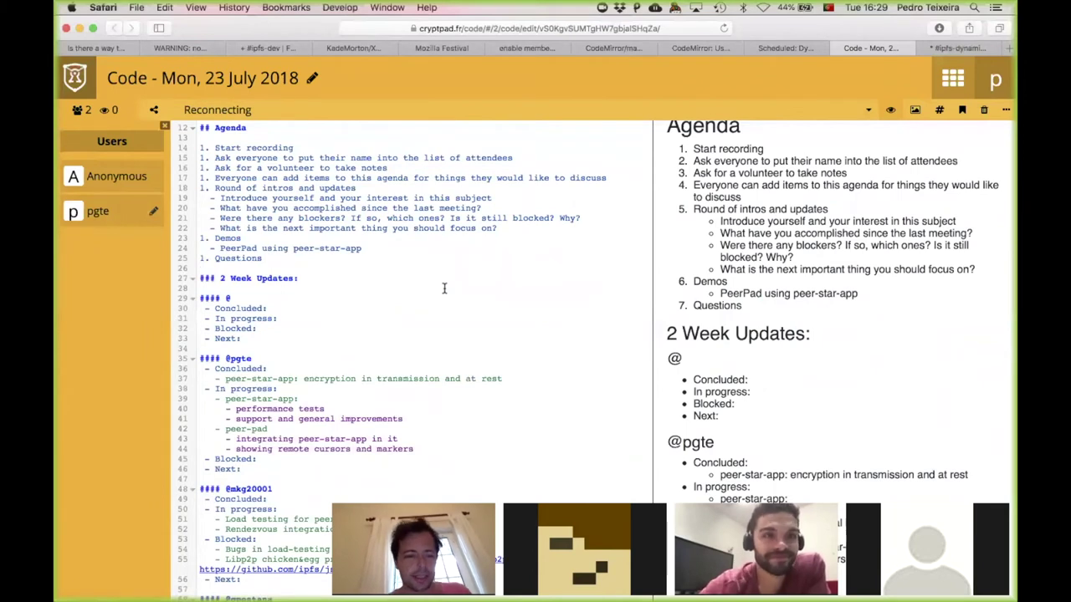
scroll(447, 286, "down", 2)
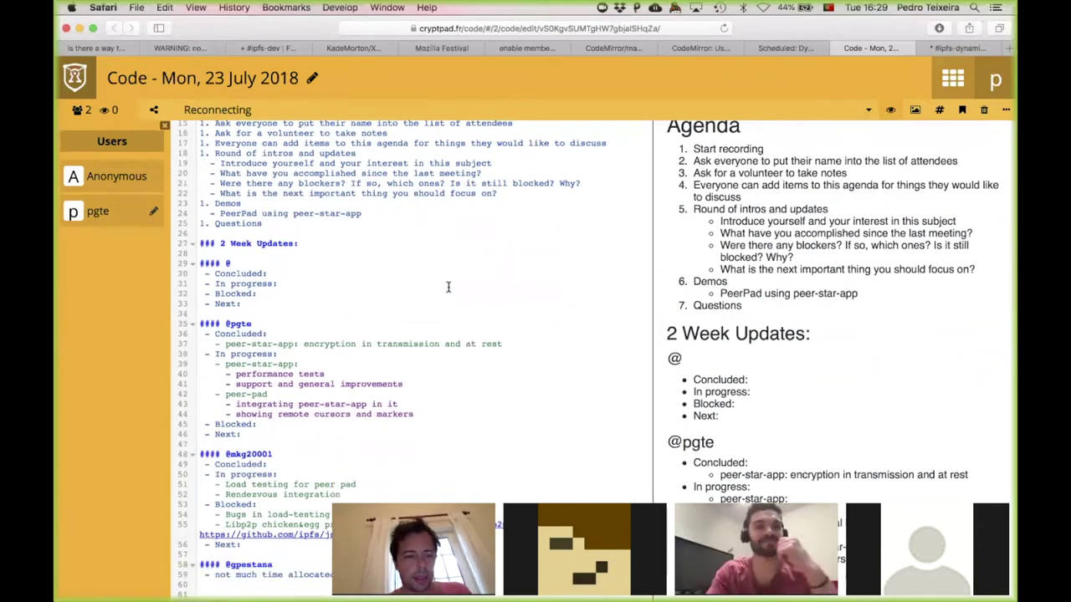
scroll(447, 287, "down", 3)
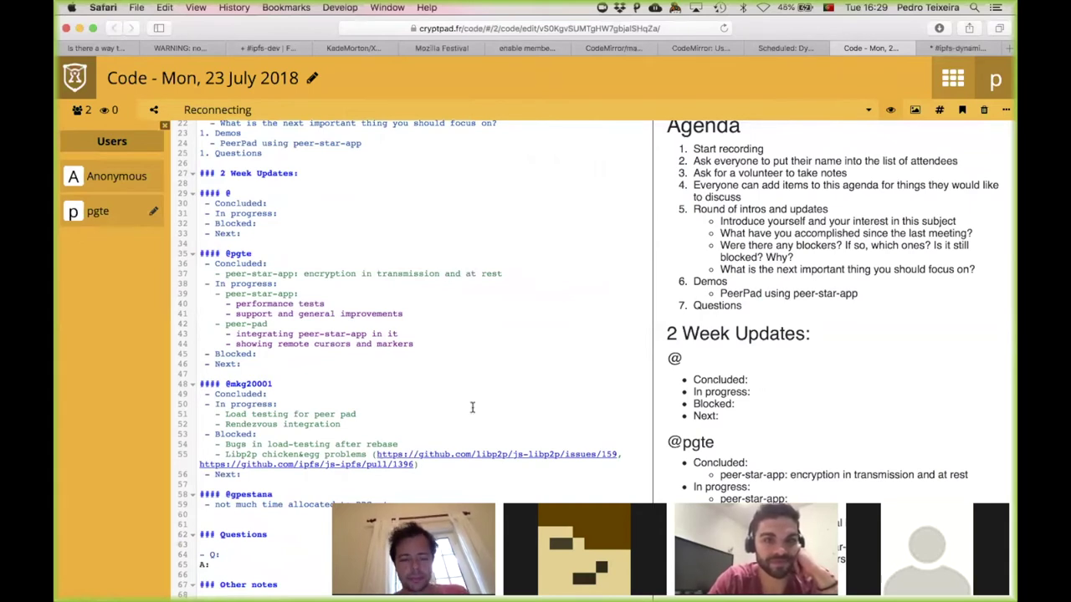
key("super+Tab")
Bring forward the iTerm node terminal showing warnings in bind-editor.js and PeersButton.js.
key("super+Tab")
key("super+Tab")
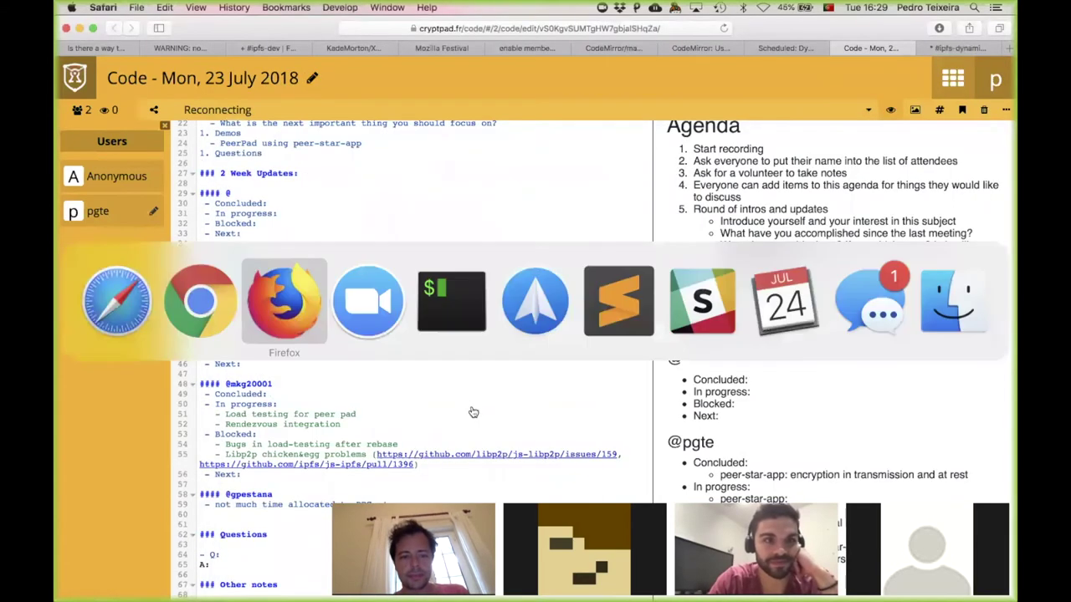
key("super+Tab")
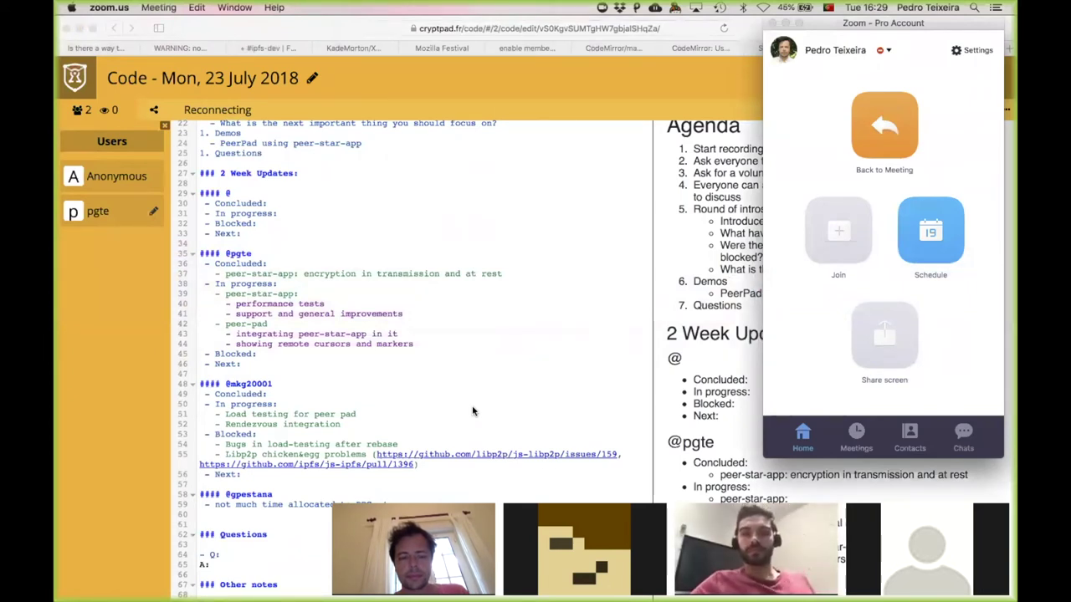
key("super+Tab")
key("super+Tab")
key("super+Tab")
key("super+Tab")
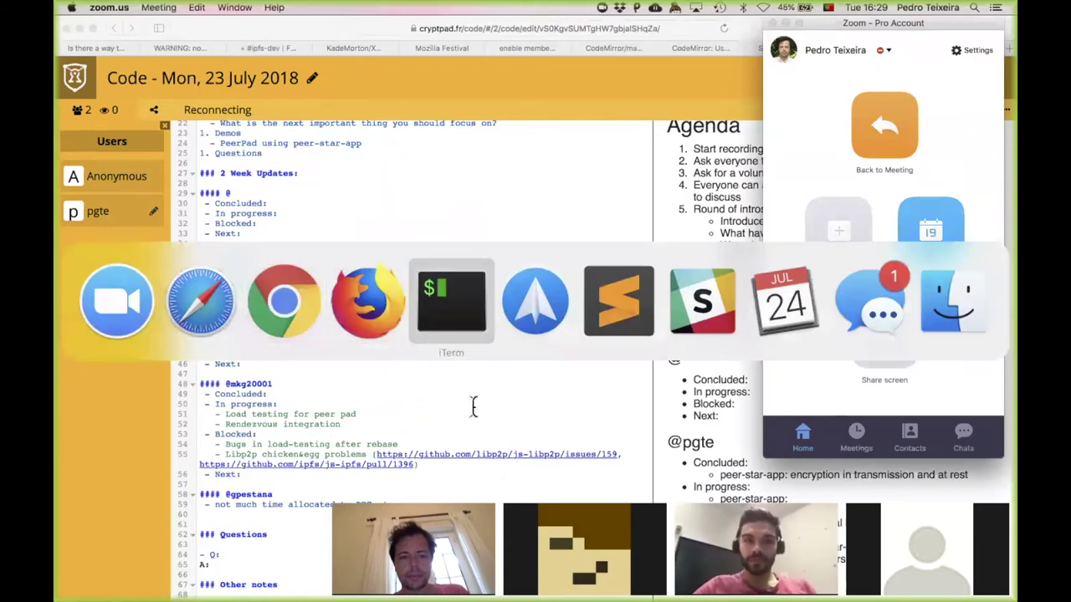
key("super+Tab")
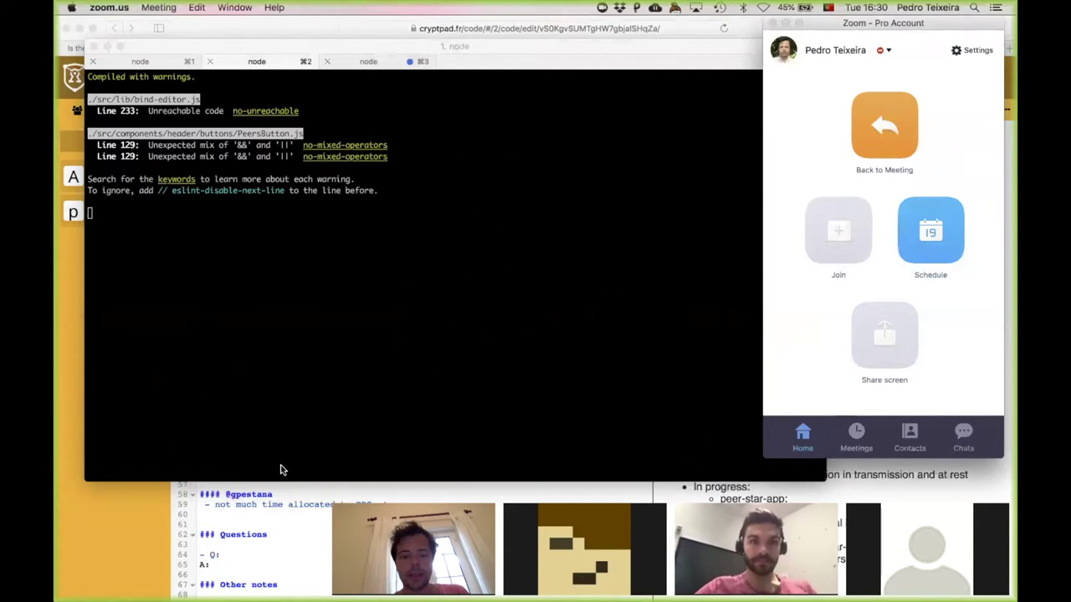
key("super+Tab")
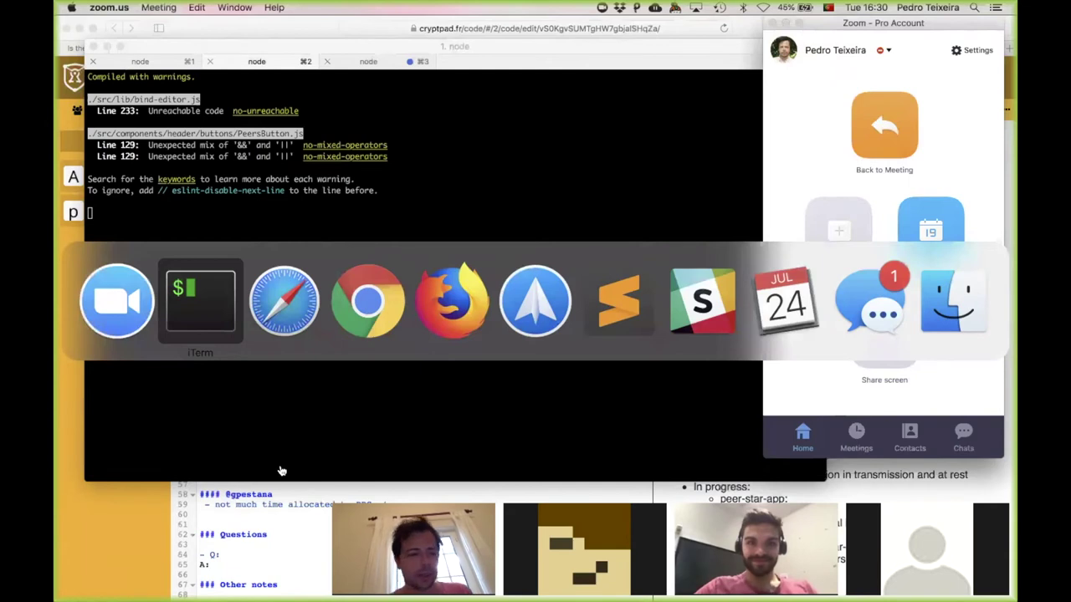
key("super+shift+Tab")
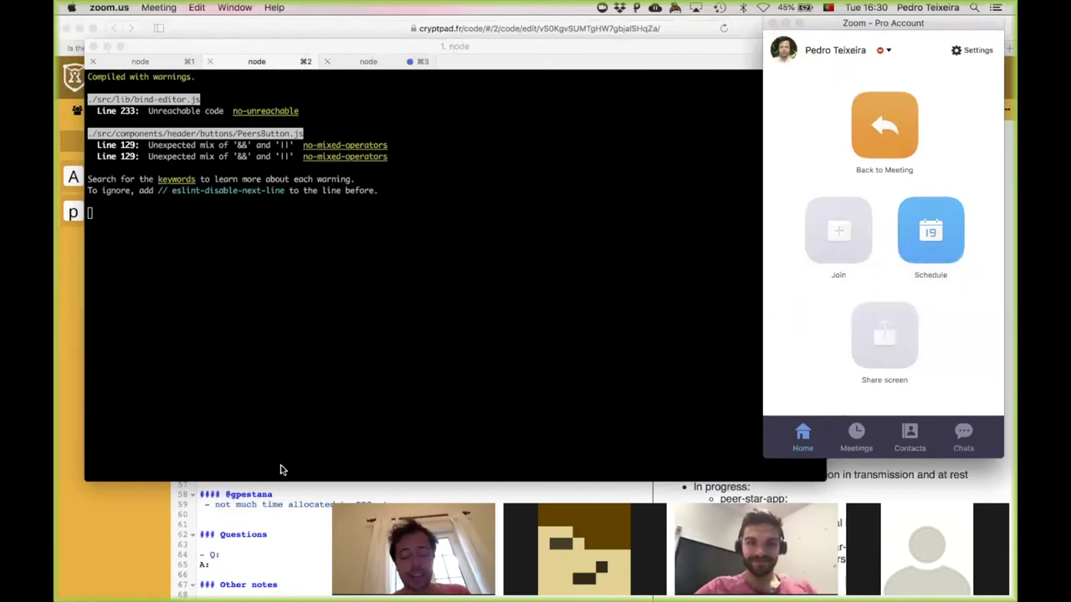